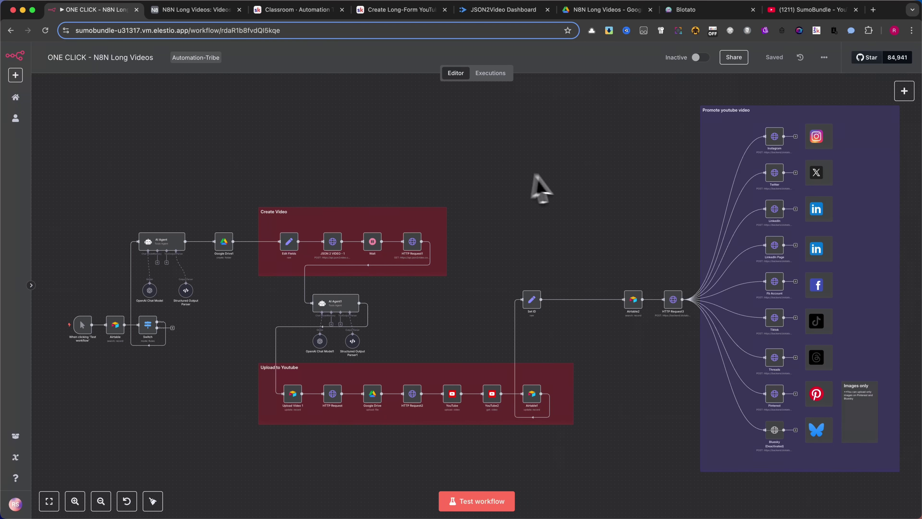
- Examine the long-video workflow's Create Video and Upload to Youtube sections, then fit the whole workflow in view
scroll(419, 247, "up", 2)
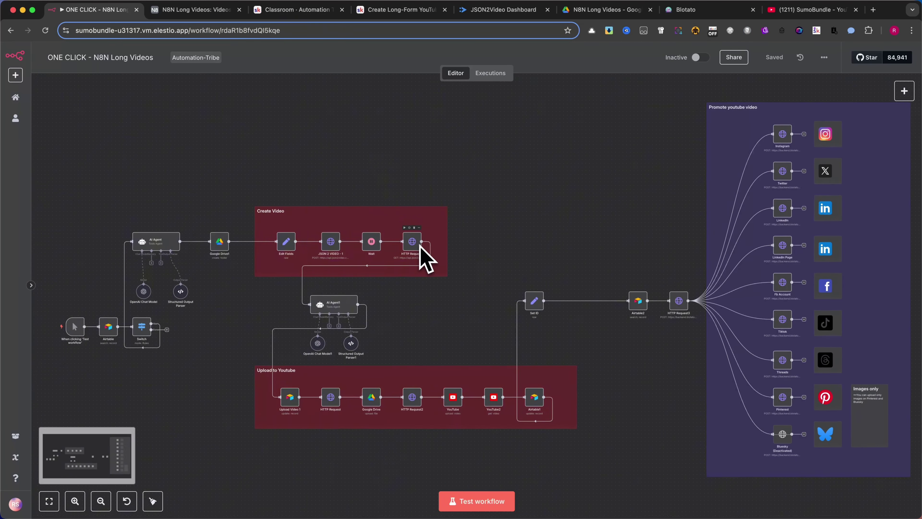
left_click_drag(563, 242, 607, 203)
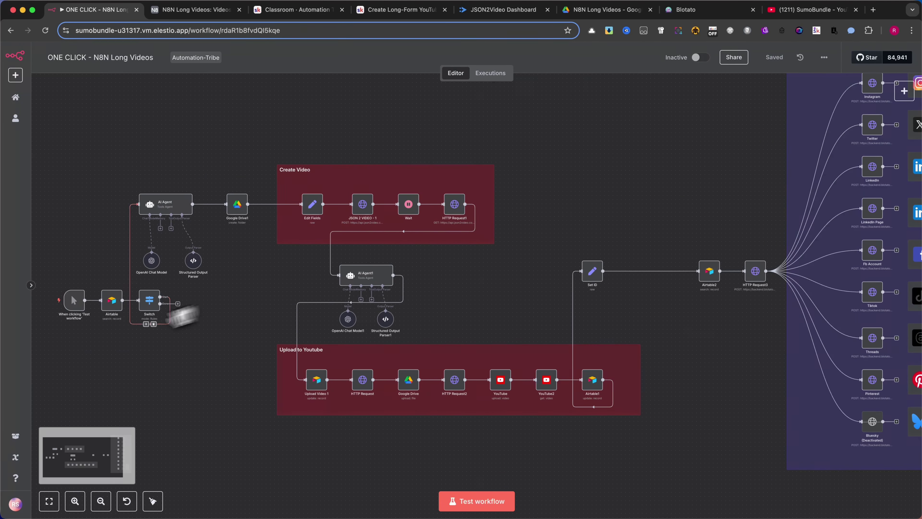
left_click(49, 501)
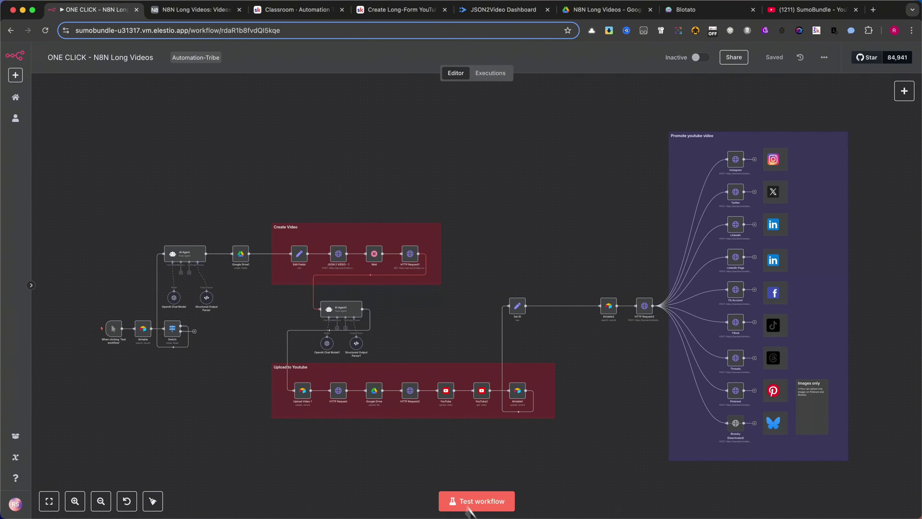
- Switch to the N8N Long Videos base in Airtable and play the Final Video of the Whispering Forest record
left_click(177, 11)
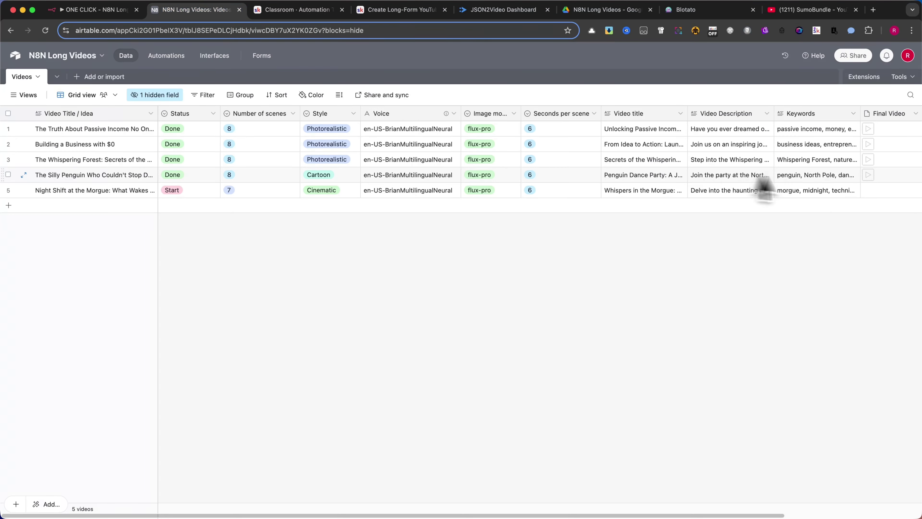
left_click(867, 162)
left_click(866, 168)
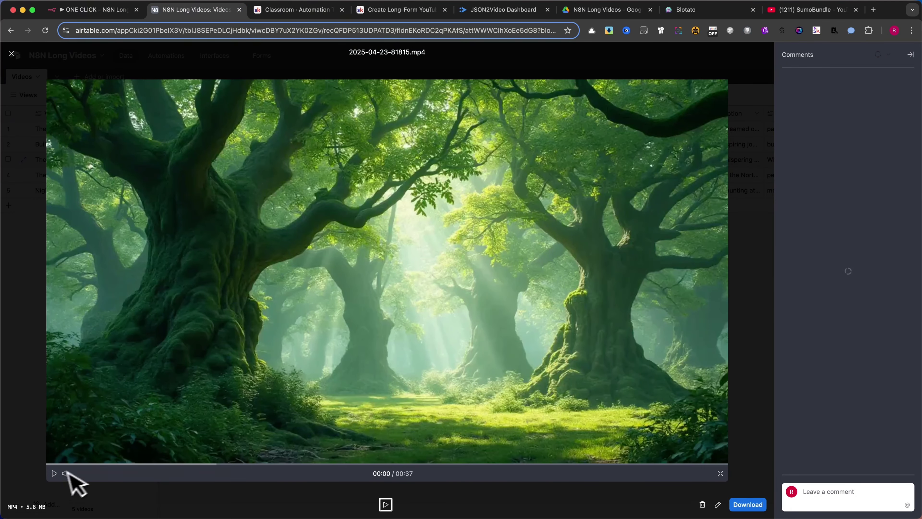
left_click(55, 473)
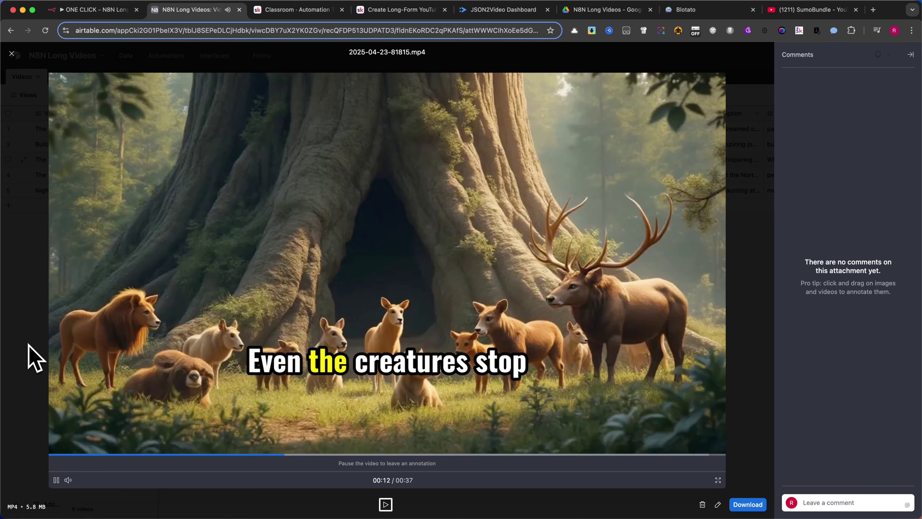
left_click(29, 345)
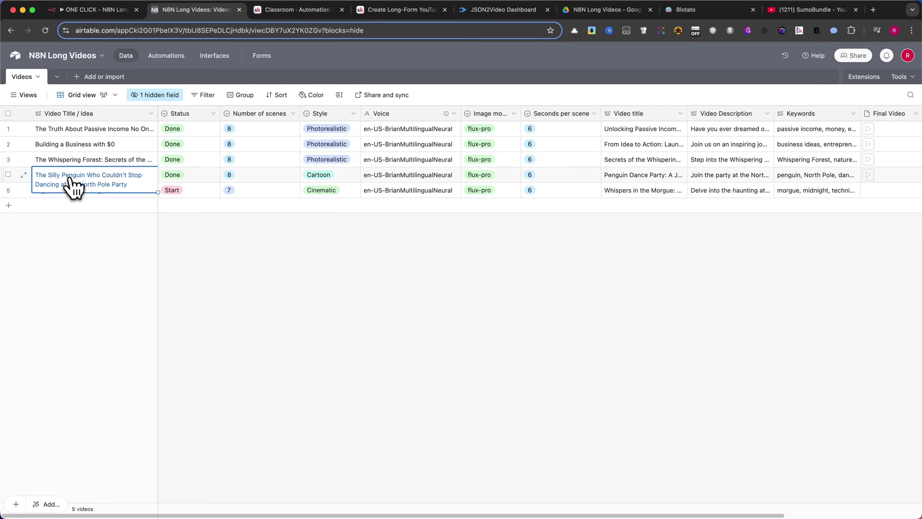
- Review the full title of the Silly Penguin record and its style options, keeping Cartoon as the style
left_click(138, 186)
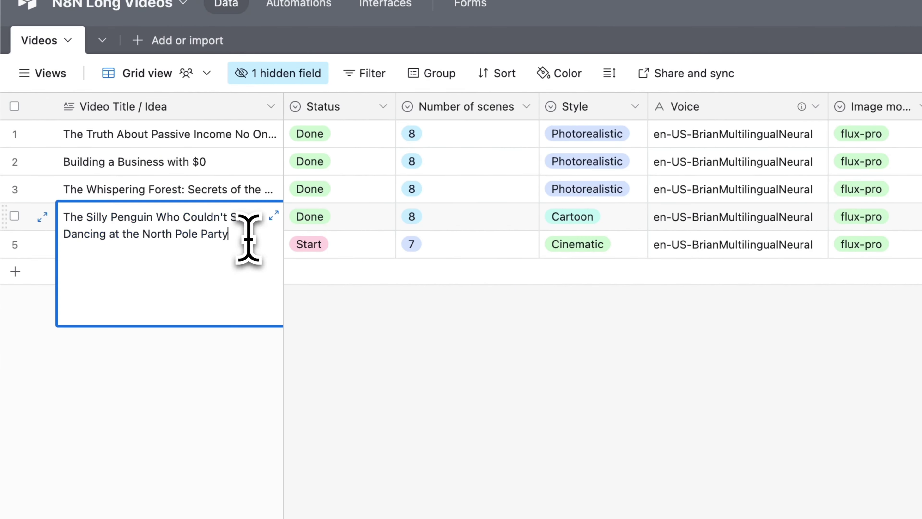
key("super+a")
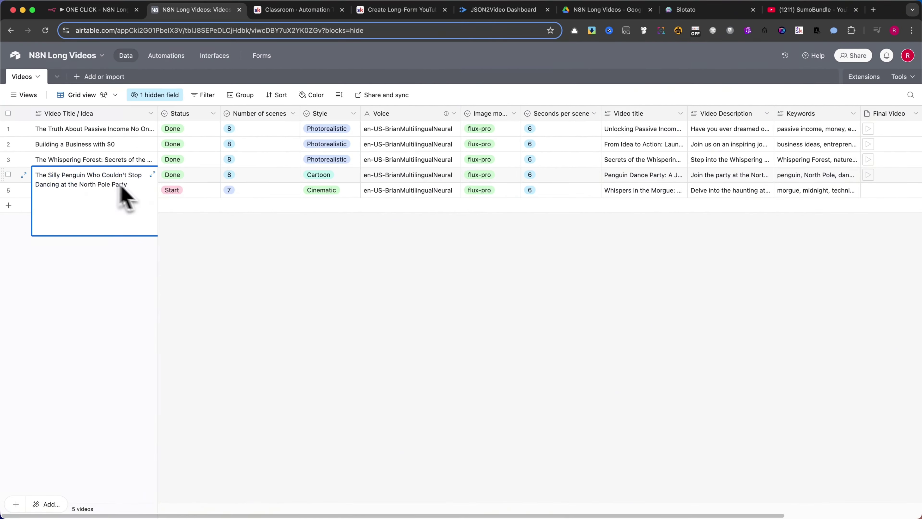
left_click(197, 236)
scroll(212, 189, "right", 1)
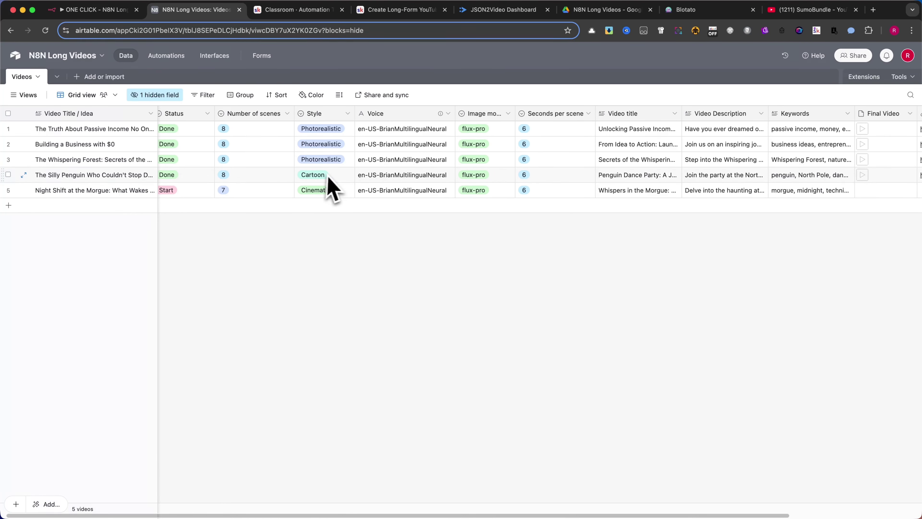
left_click(340, 175)
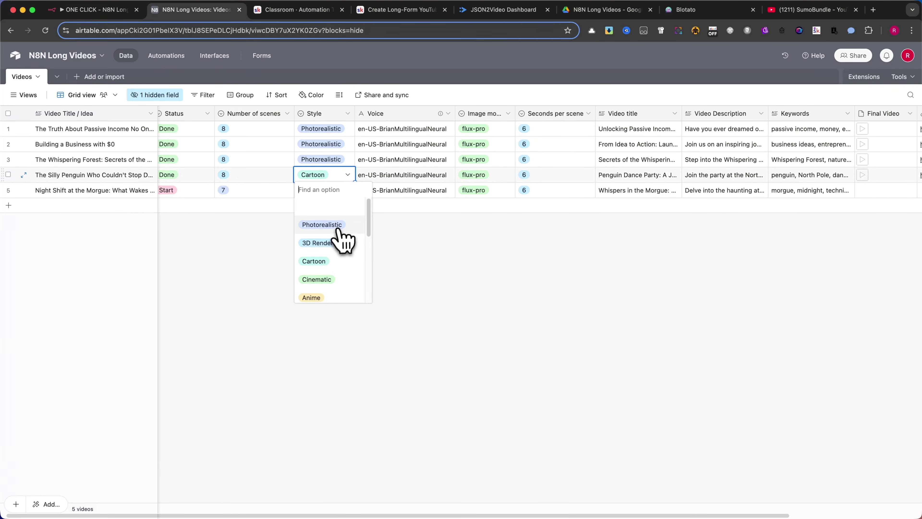
left_click(319, 263)
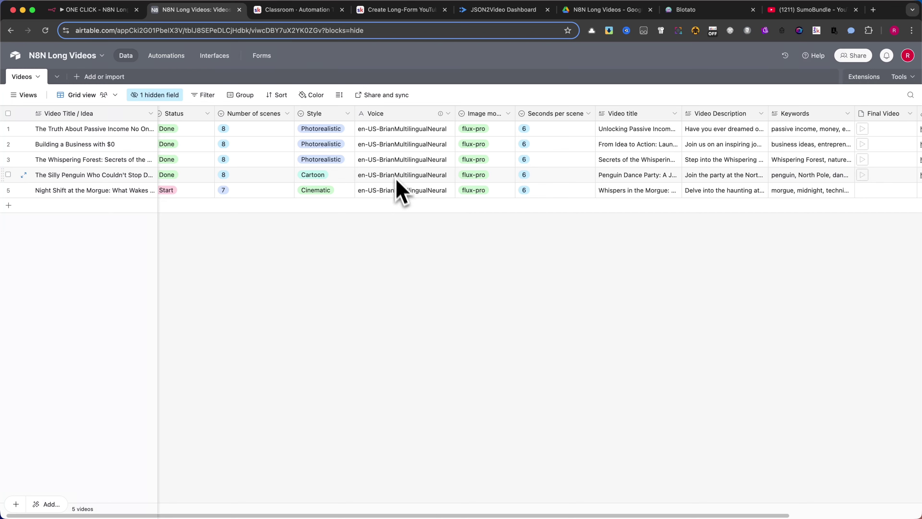
- Play the Final Video attached to the Silly Penguin record and close the preview
scroll(376, 178, "left", 1)
double_click(863, 175)
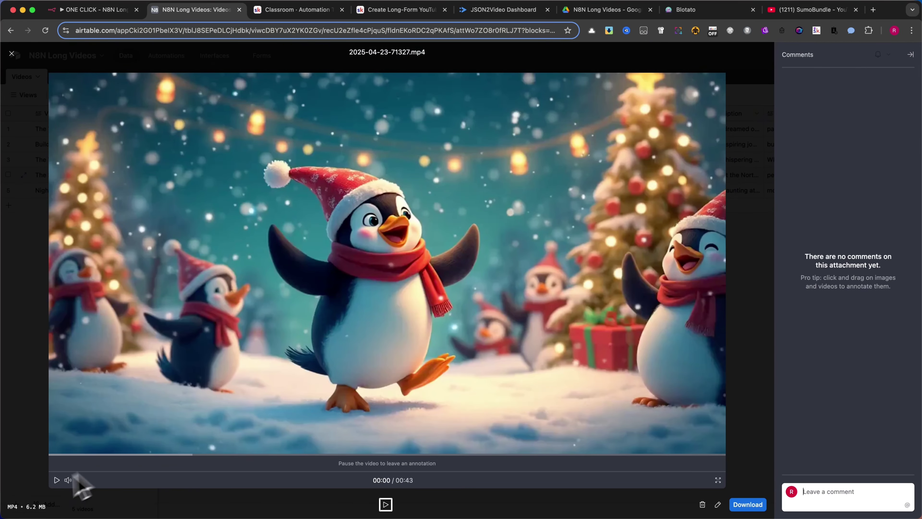
left_click(57, 480)
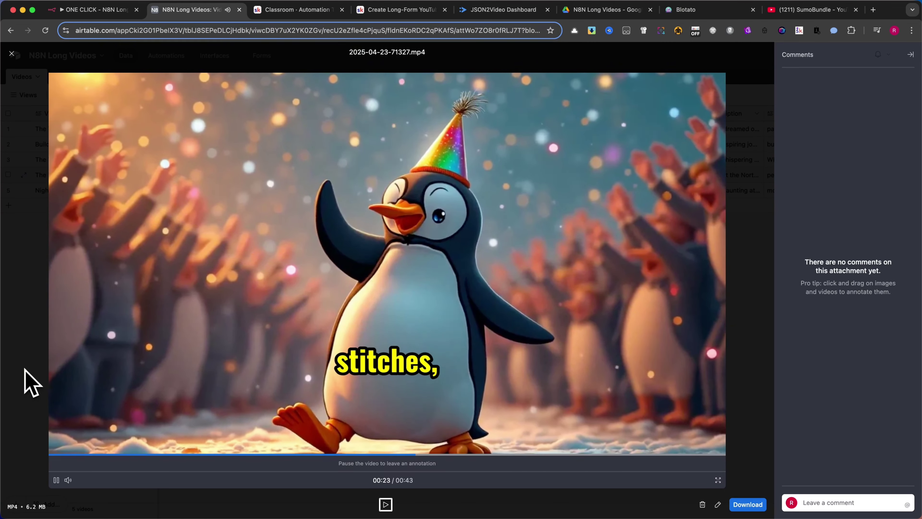
key("Escape")
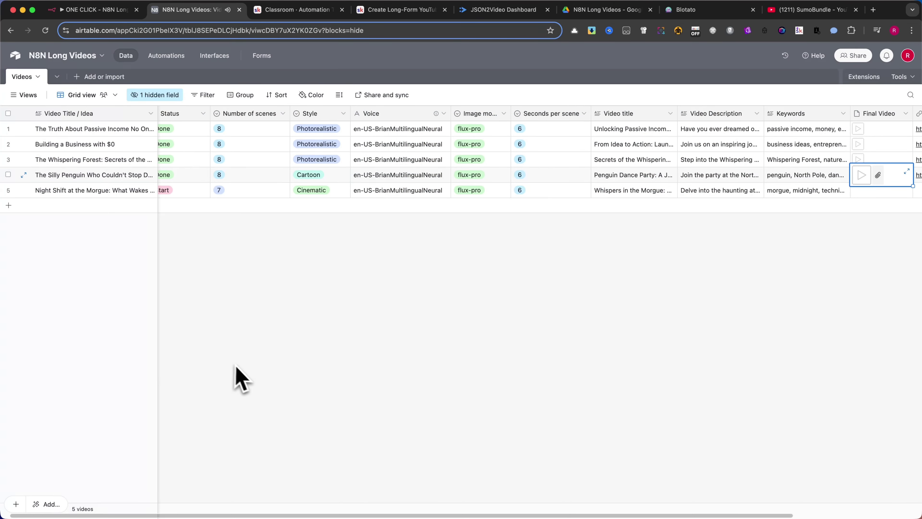
scroll(240, 368, "left", 1)
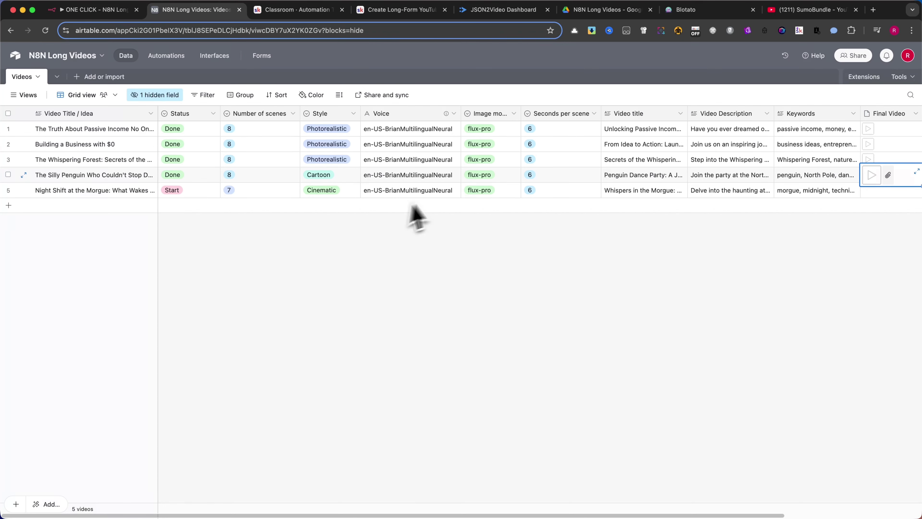
- Check the name settings of the N8N Long Videos base and its Videos table, and close them without saving
left_click(111, 11)
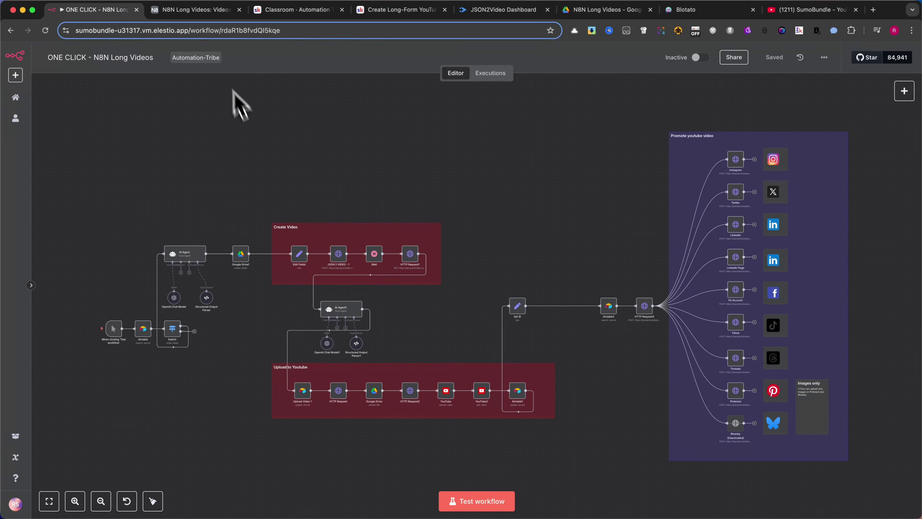
left_click(194, 10)
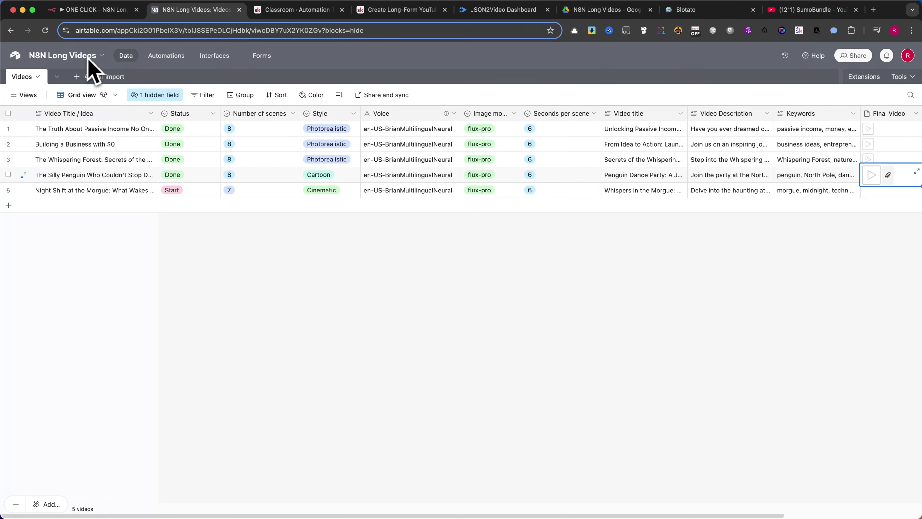
left_click(98, 58)
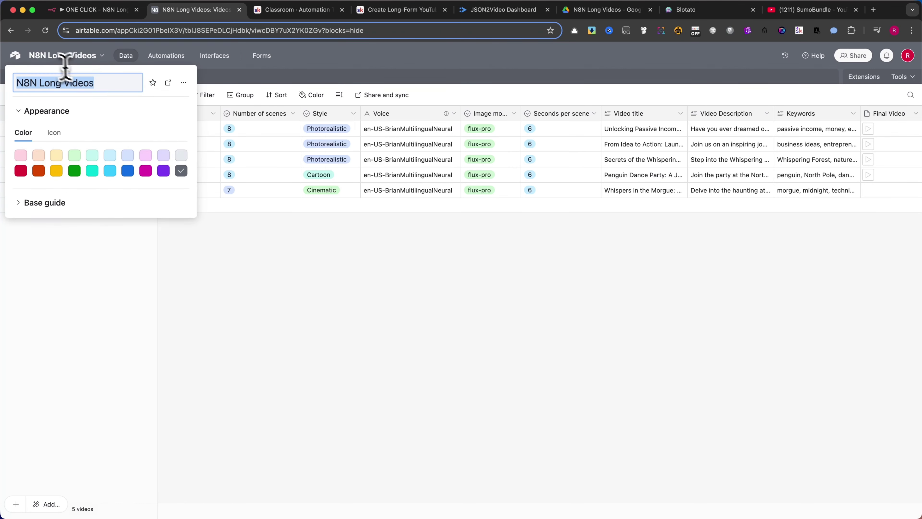
left_click(288, 287)
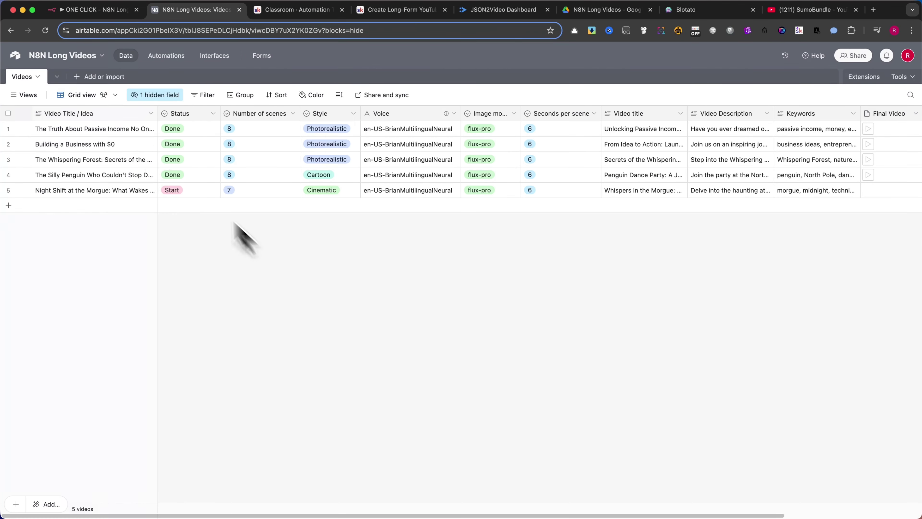
left_click(40, 78)
left_click(27, 137)
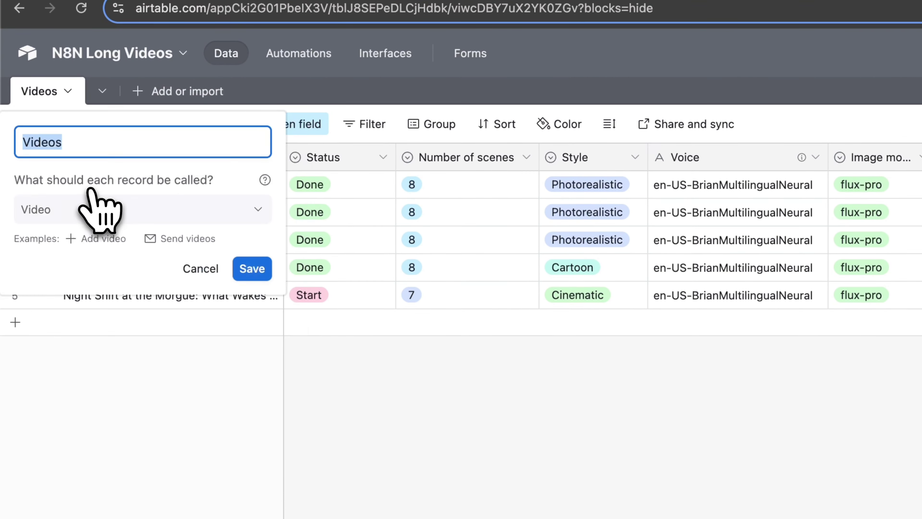
left_click(200, 269)
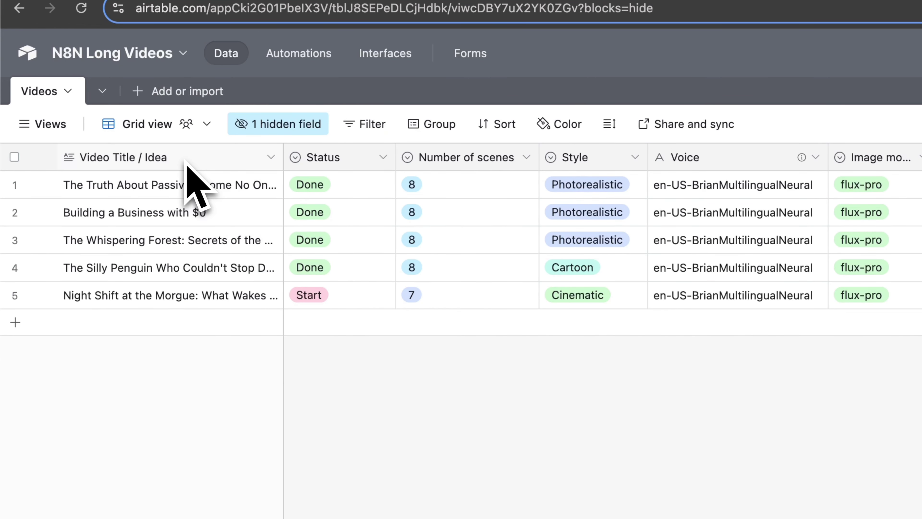
- Go through the Videos table's fields one by one, from Video Title / Idea and Status to Final Video and Video URL
left_click(192, 161)
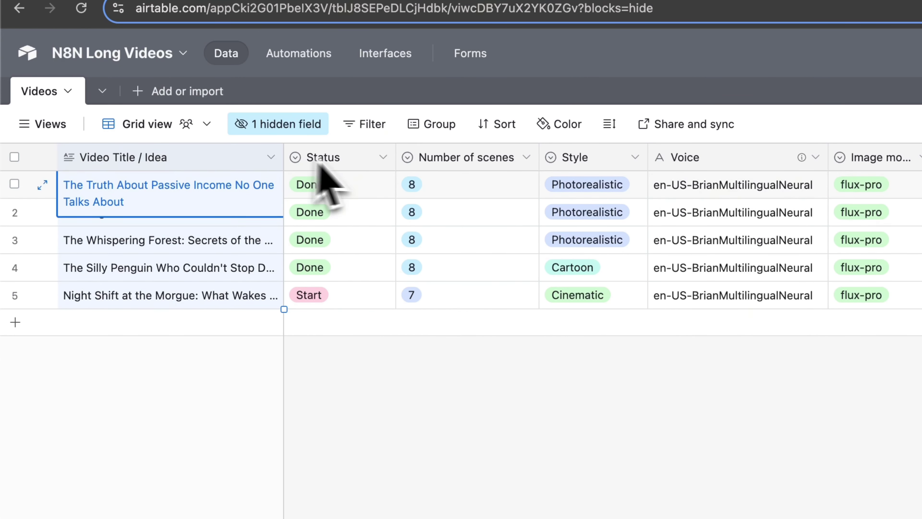
left_click(341, 159)
left_click(467, 164)
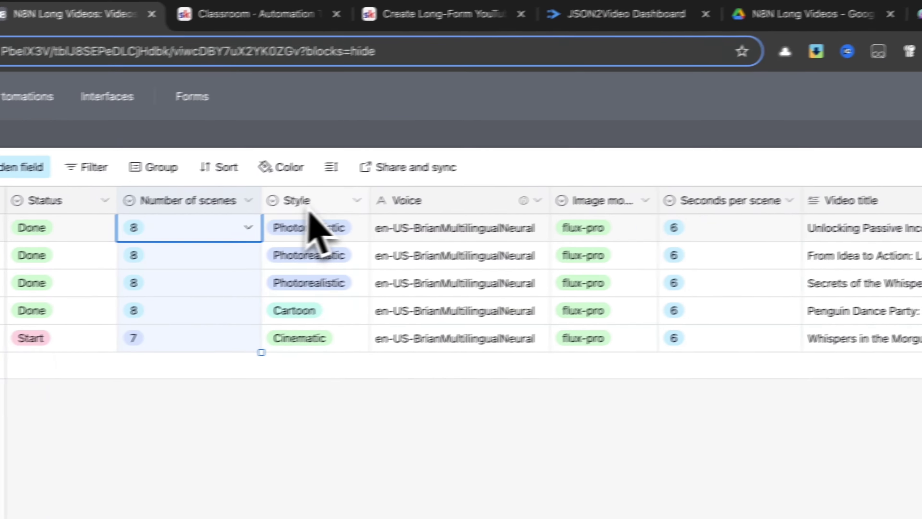
left_click(588, 162)
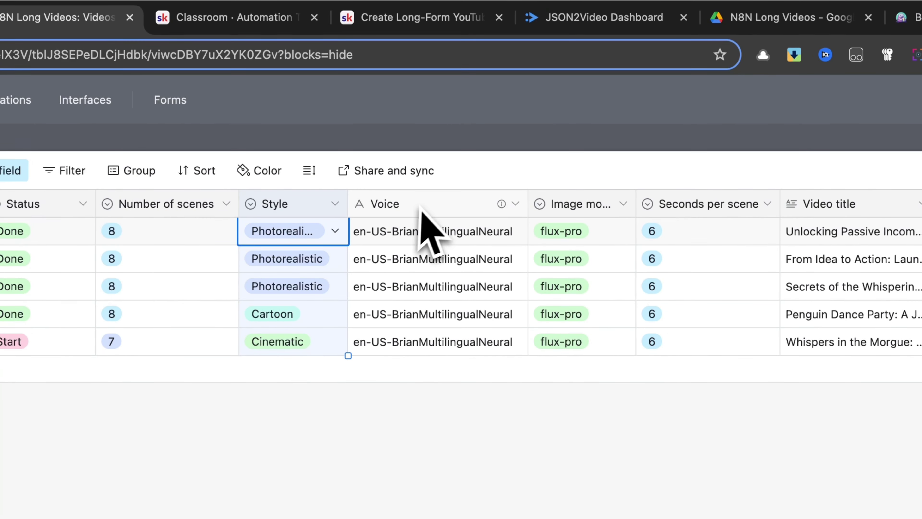
left_click(431, 226)
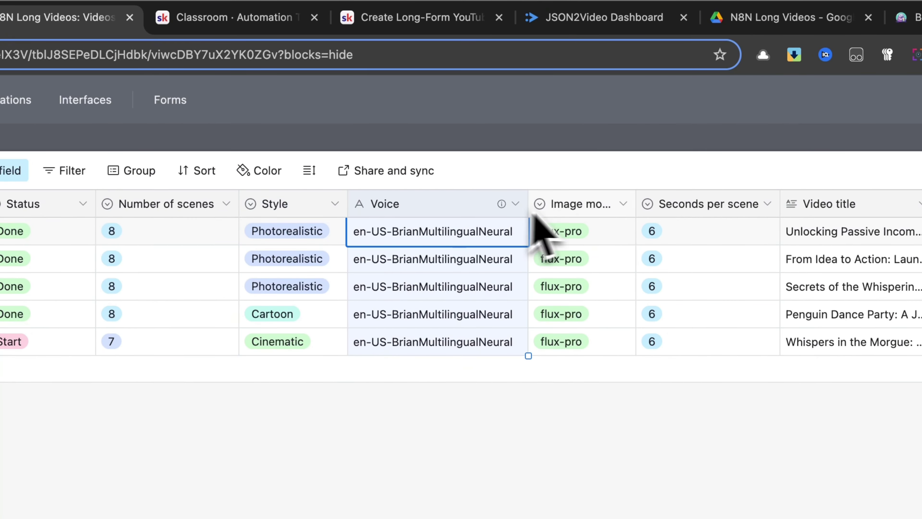
left_click(570, 231)
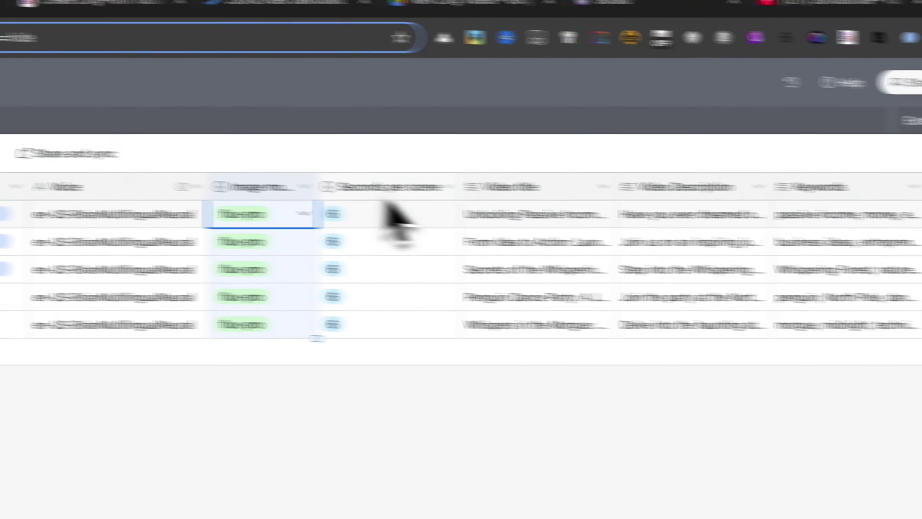
left_click(390, 213)
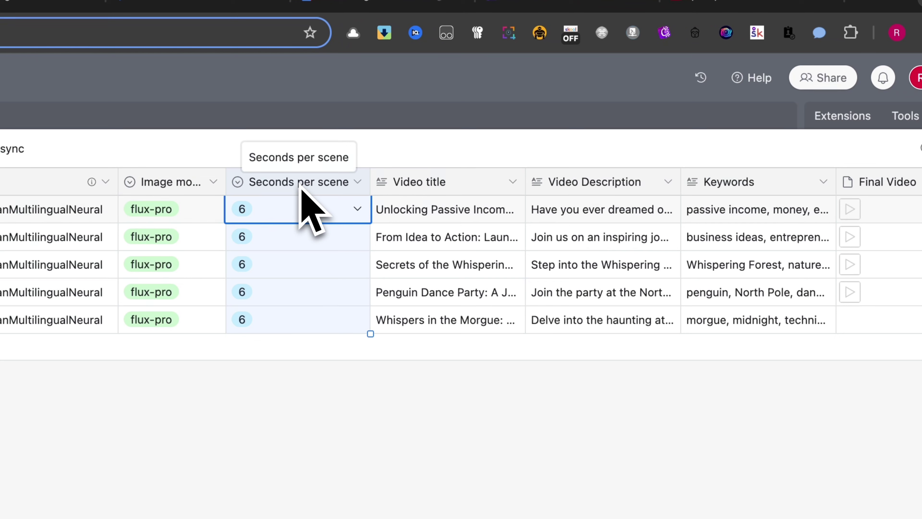
left_click(513, 209)
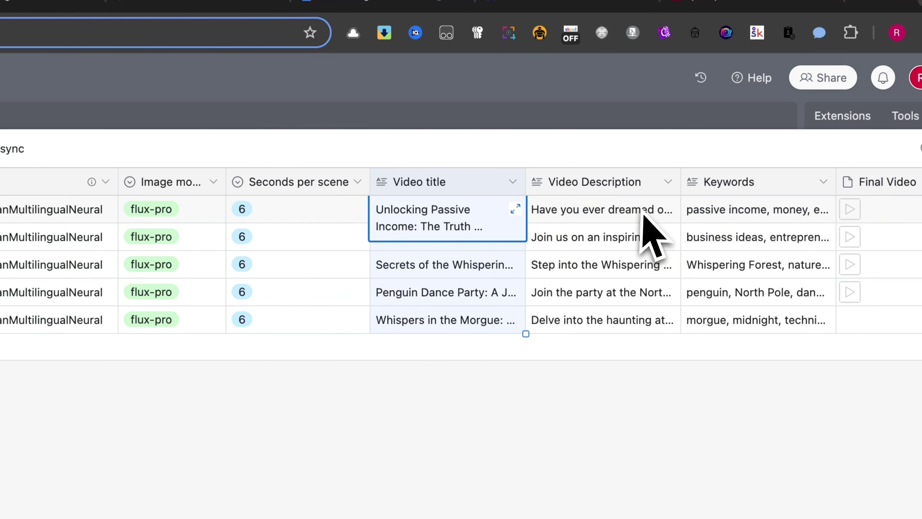
scroll(644, 227, "right", 8)
left_click(349, 198)
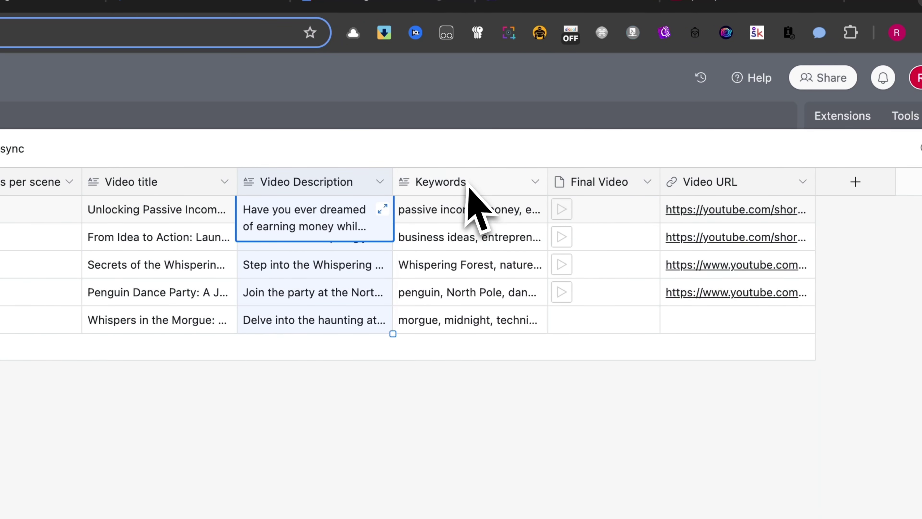
left_click(469, 198)
left_click(608, 199)
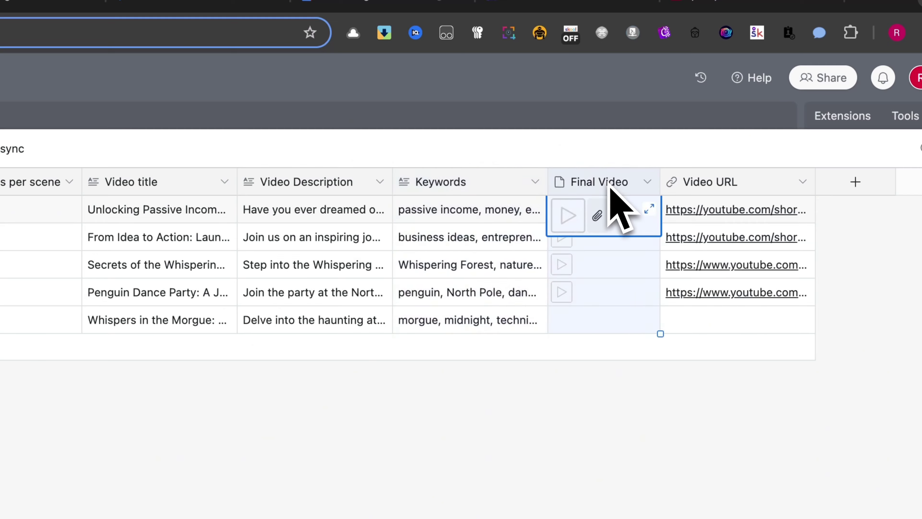
left_click(704, 204)
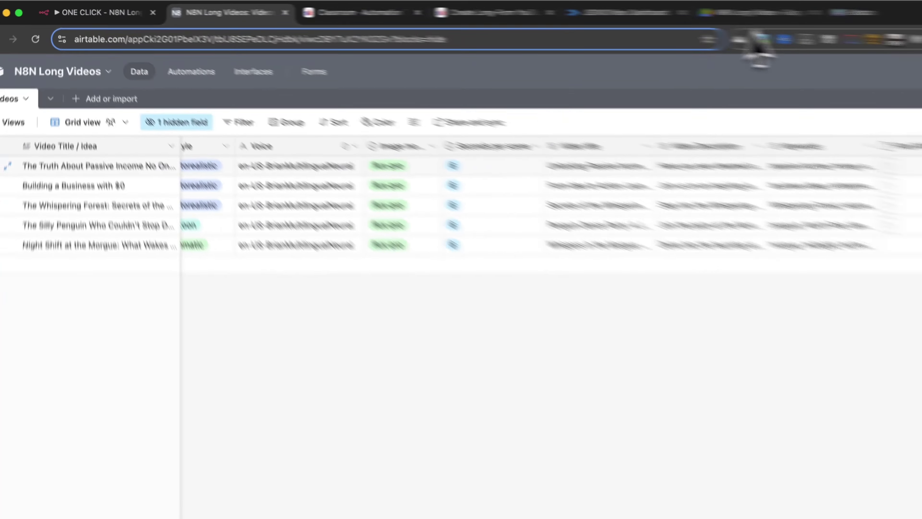
- Switch to the SumoBundle channel on YouTube and browse its latest videos
left_click(777, 10)
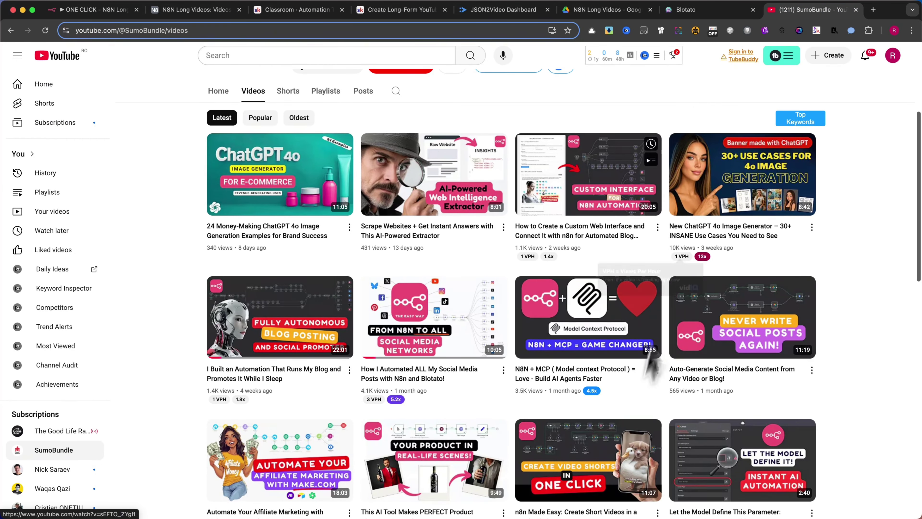
scroll(287, 260, "down", 3)
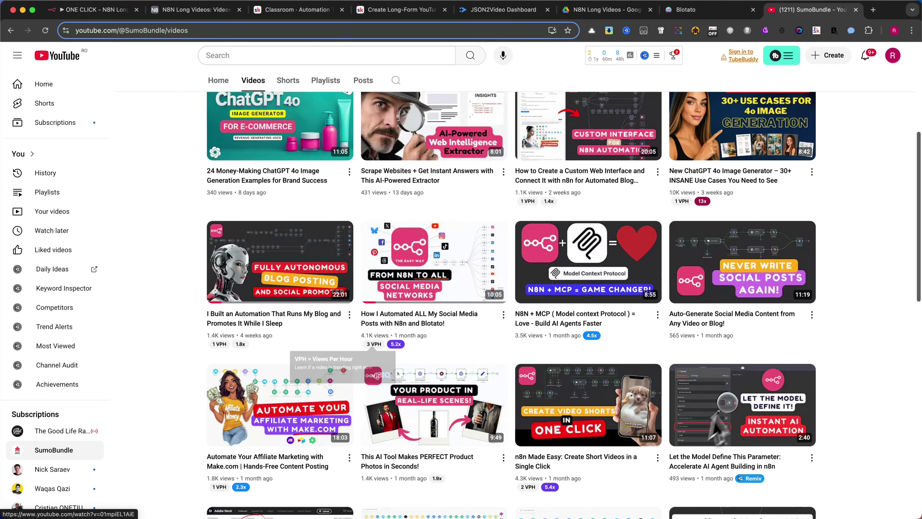
scroll(509, 320, "up", 5)
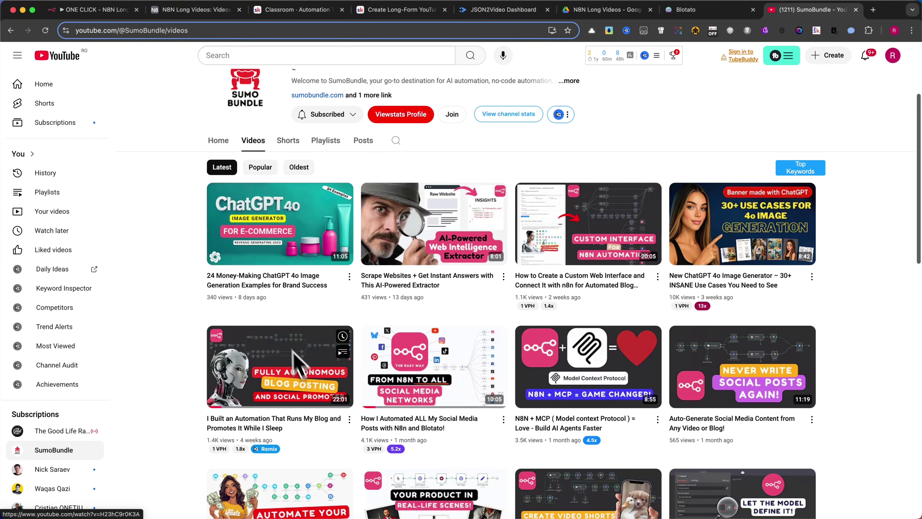
- Switch to n8n, leave the ONE CLICK - N8N Long Videos workflow and create a new blank workflow
left_click(87, 9)
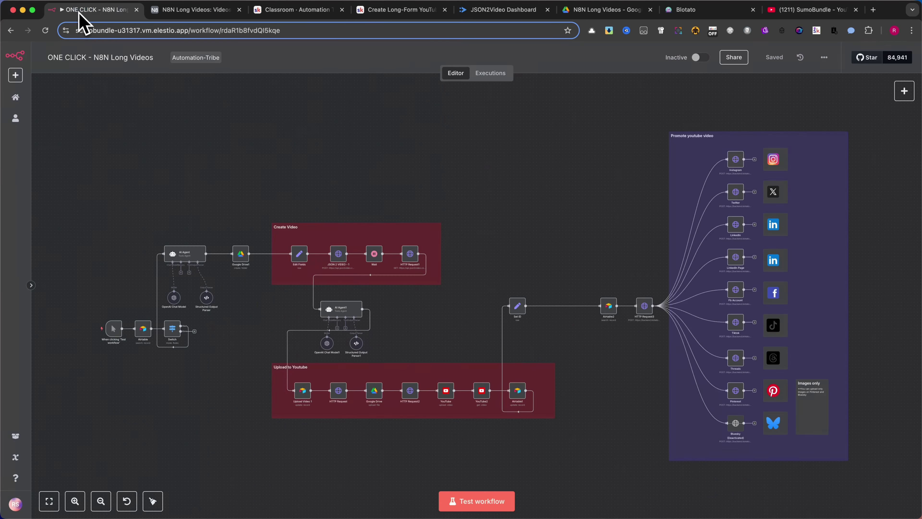
left_click(15, 97)
left_click(737, 60)
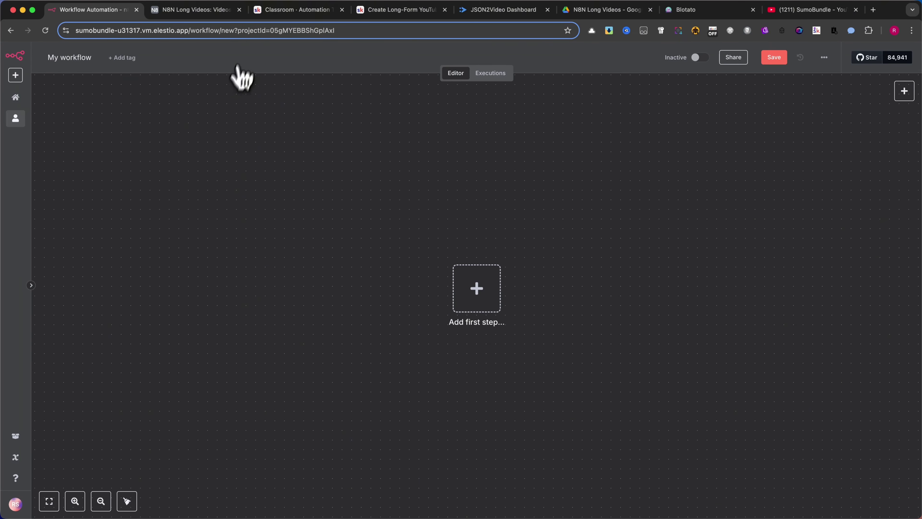
- Show the Automation-Tribe-Free and Automation Tribe communities on Skool, opening each one's main community page
left_click(300, 10)
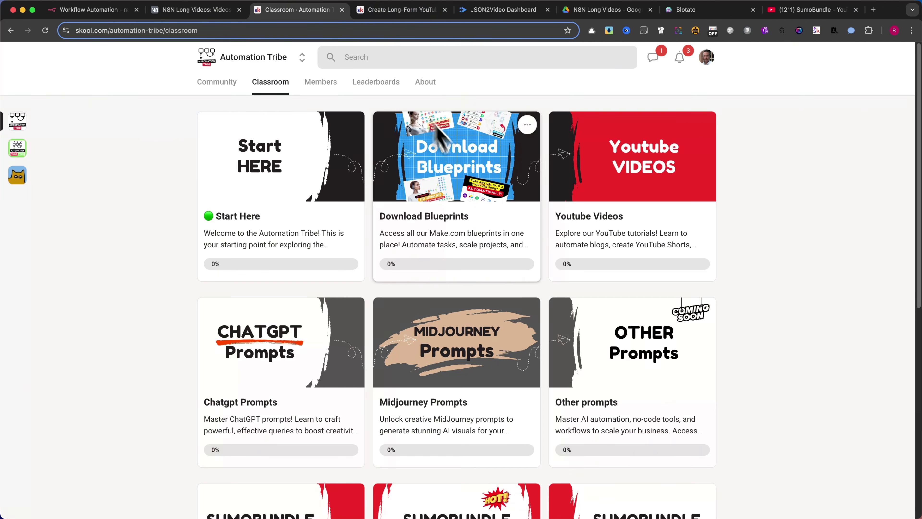
left_click(394, 10)
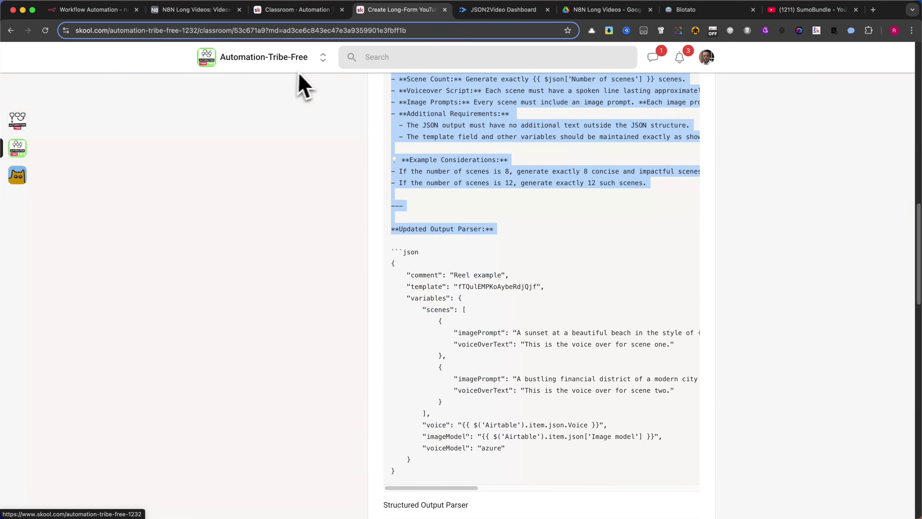
left_click(263, 96)
left_click(292, 15)
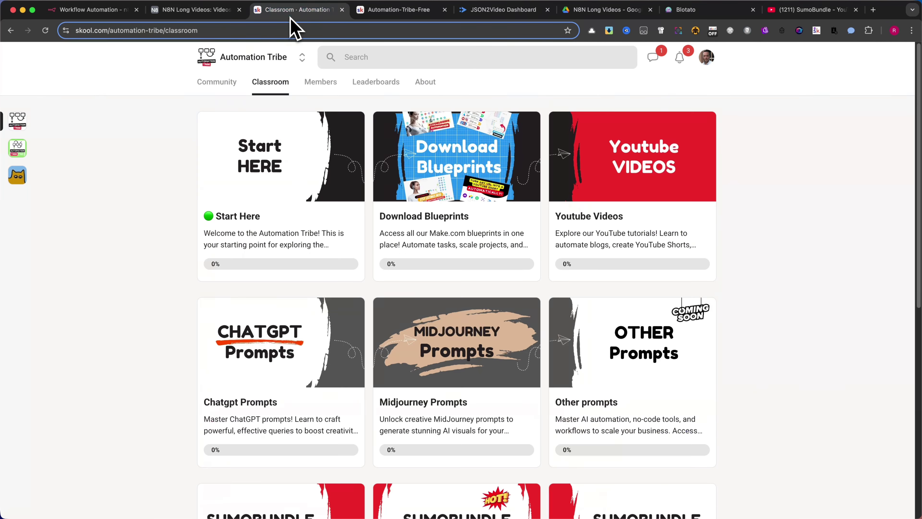
left_click(232, 64)
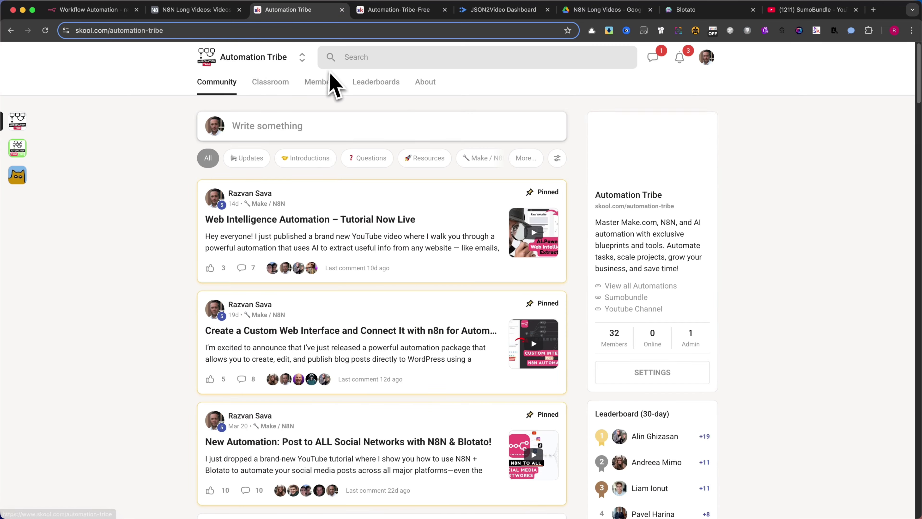
- Import ONE_CLICK___N8N_Long_Videos.json from the Downloads folder into the blank n8n workflow
left_click(110, 11)
left_click(823, 58)
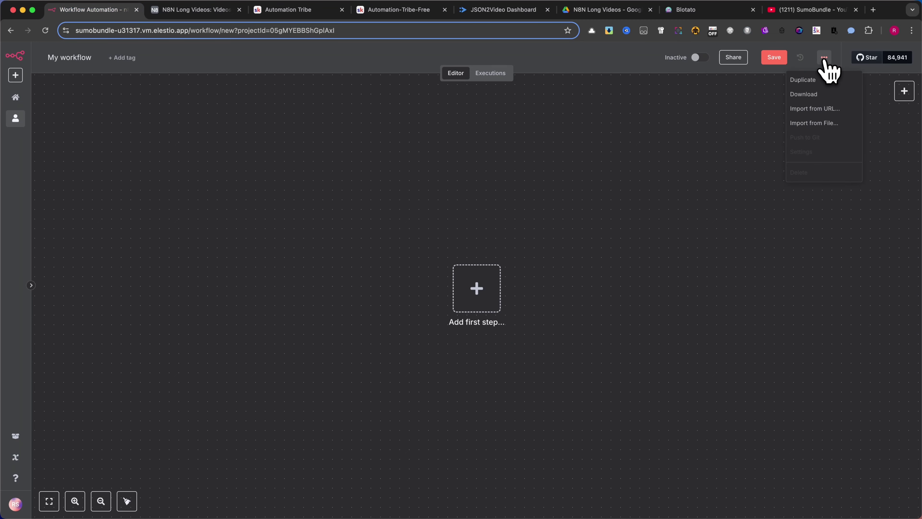
left_click(817, 122)
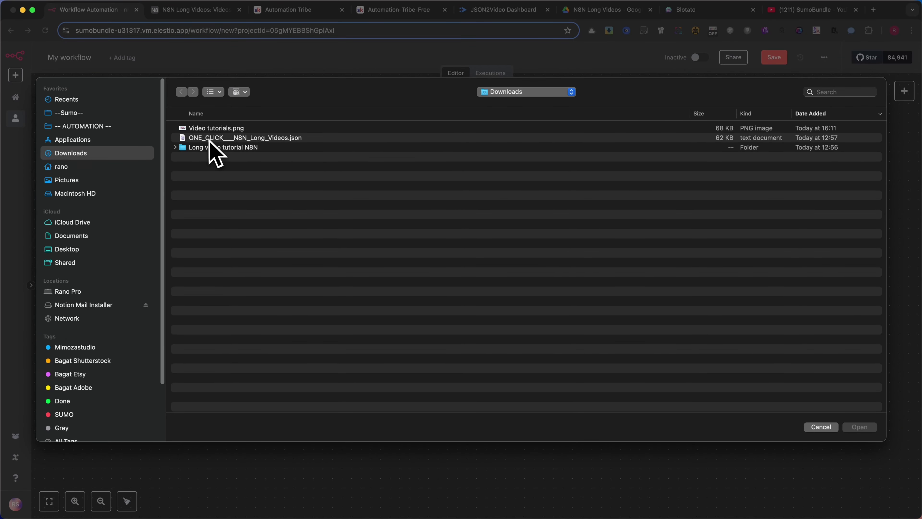
double_click(209, 140)
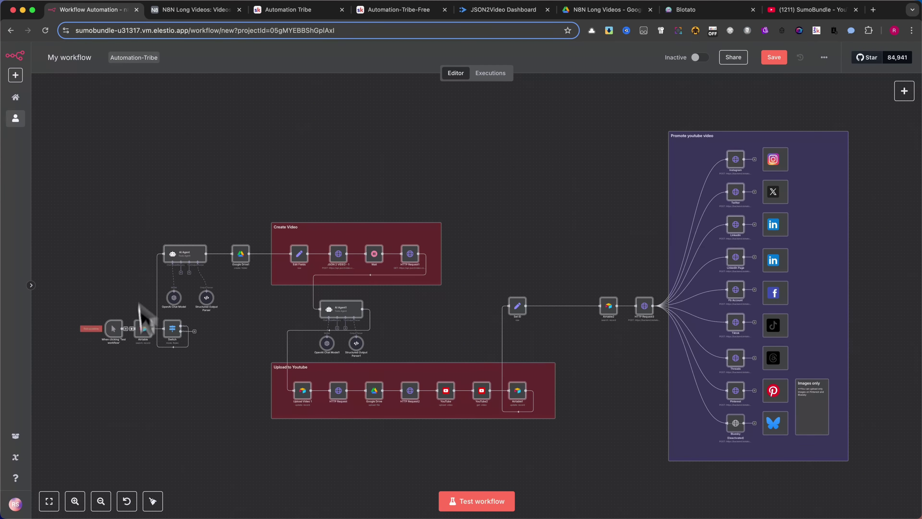
- Examine the imported workflow's nodes, from Airtable and Google Drive1 through the Create Video and Upload to Youtube sections
scroll(179, 391, "left", 1)
scroll(178, 390, "up", 5)
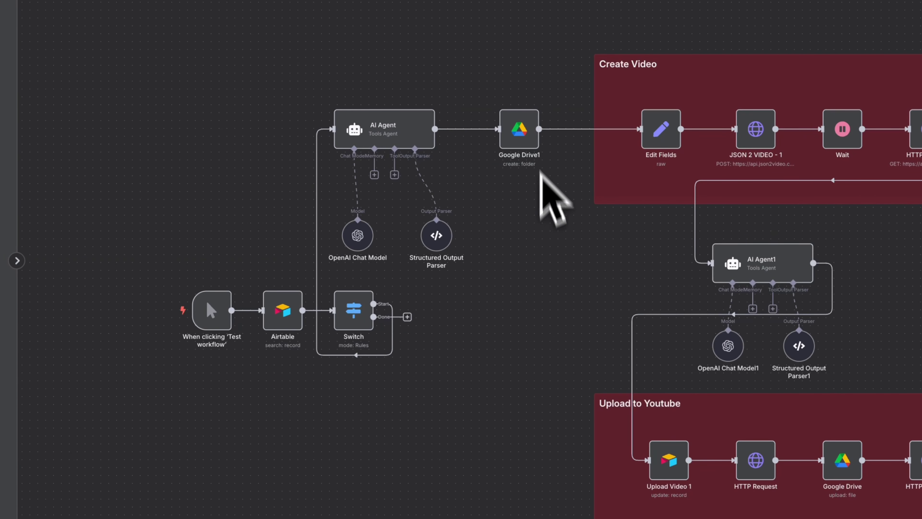
left_click(522, 125)
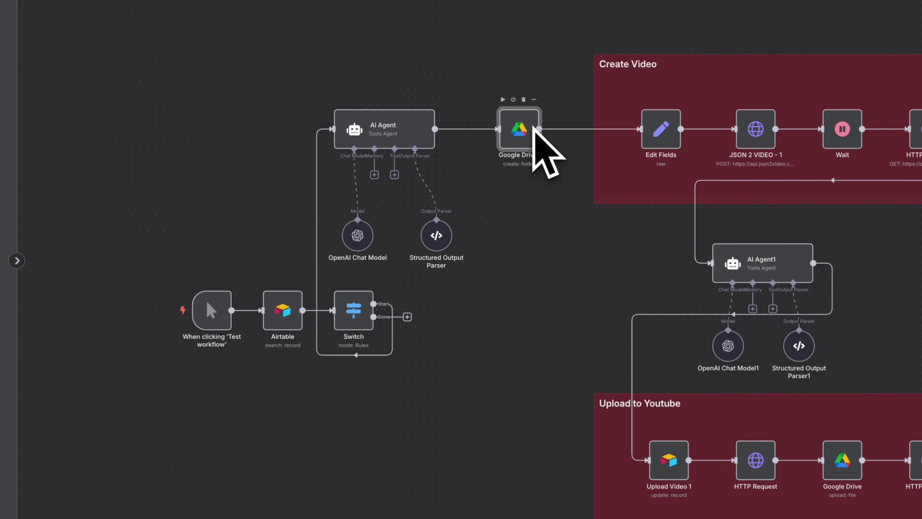
left_click(285, 311)
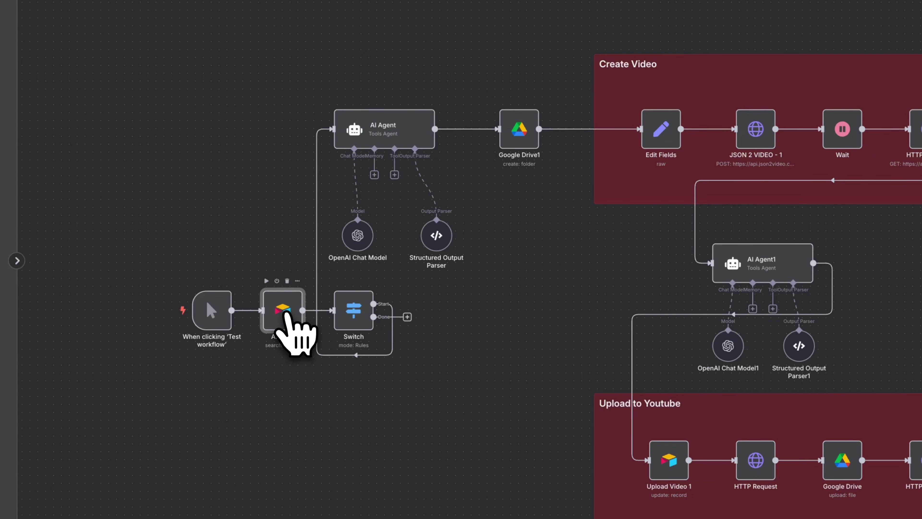
left_click(522, 135)
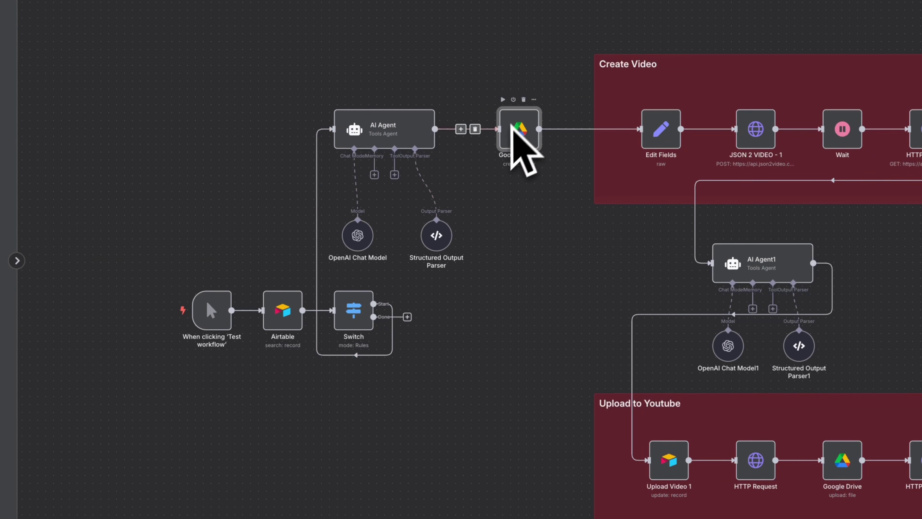
left_click(760, 134)
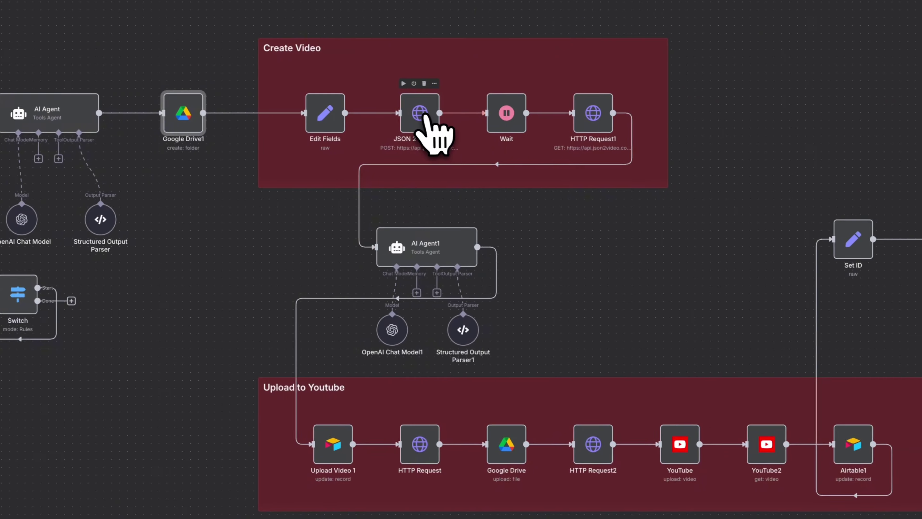
left_click(599, 113)
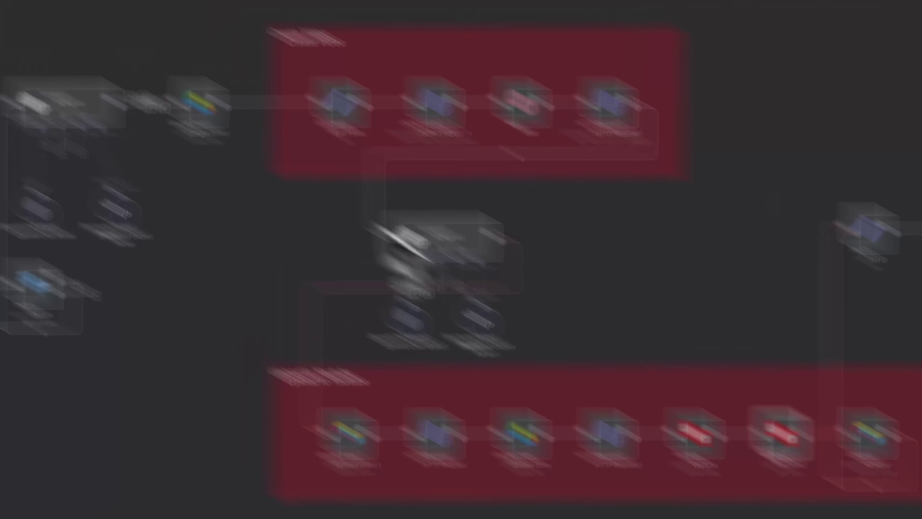
scroll(264, 350, "up", 3)
left_click_drag(260, 332, 340, 305)
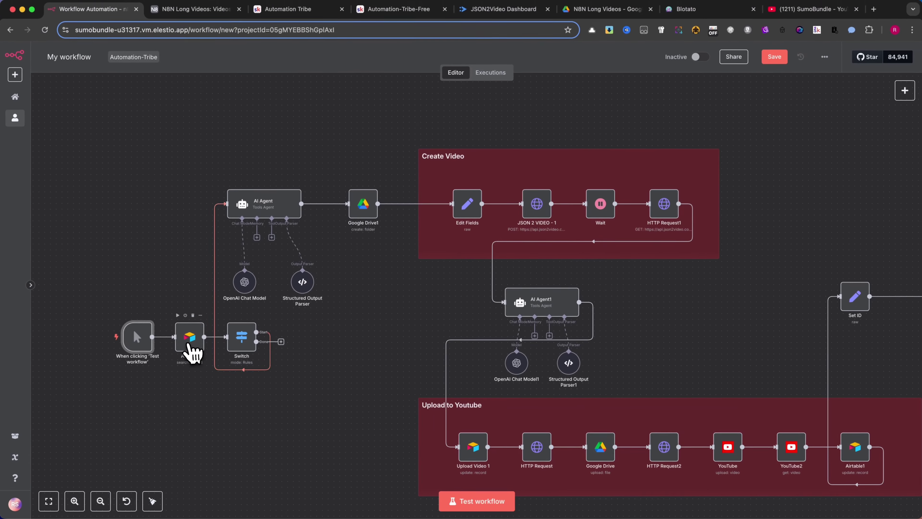
- Open the first Airtable node and compare its base and table settings with the N8N Long Videos base and its Videos table
double_click(304, 199)
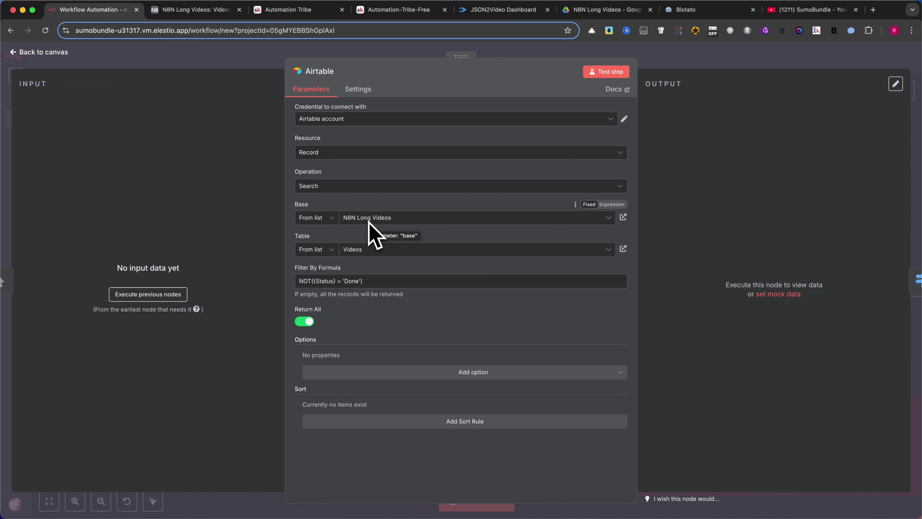
left_click(184, 11)
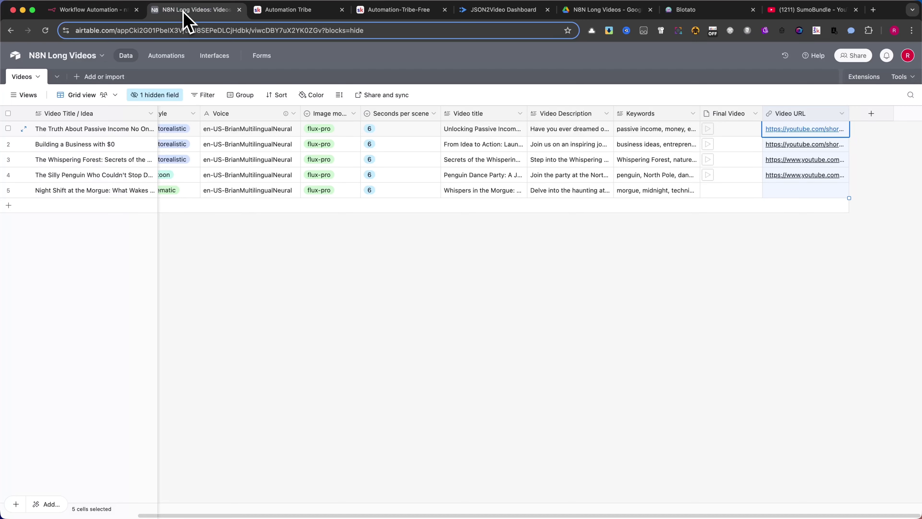
left_click(90, 10)
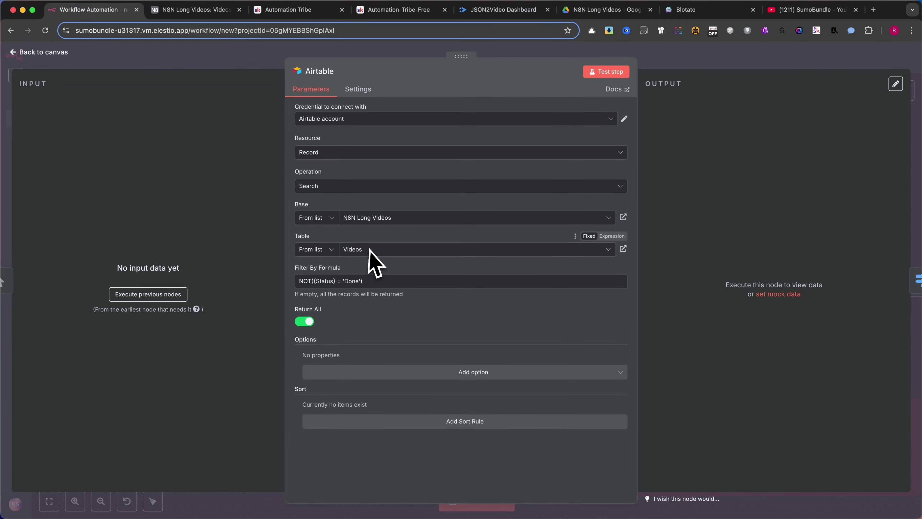
left_click(189, 10)
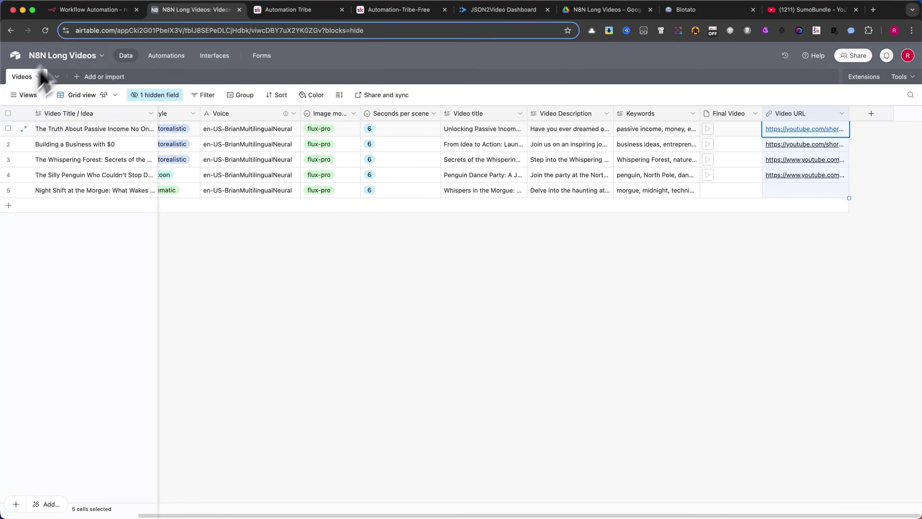
left_click(90, 10)
- Check the Airtable node's filter formula against the Status values in the Videos table, and close the node
left_click_drag(376, 280, 282, 284)
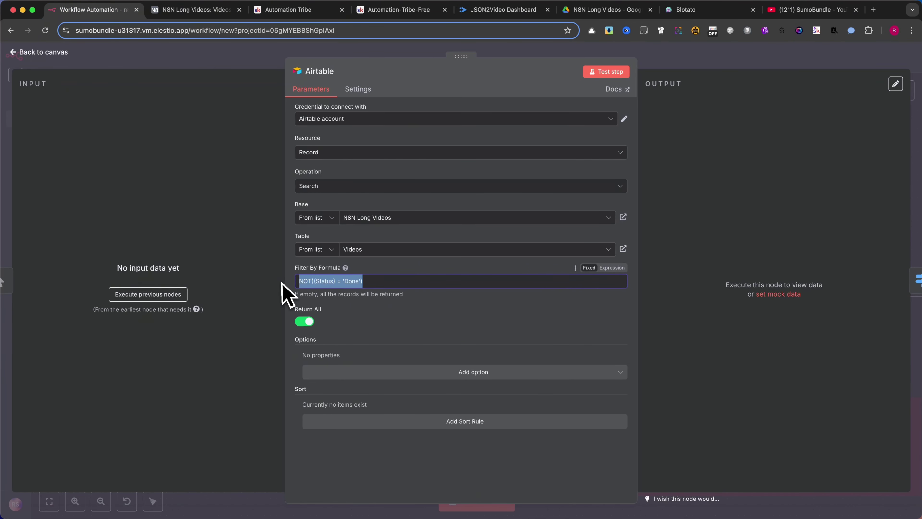
left_click(374, 281)
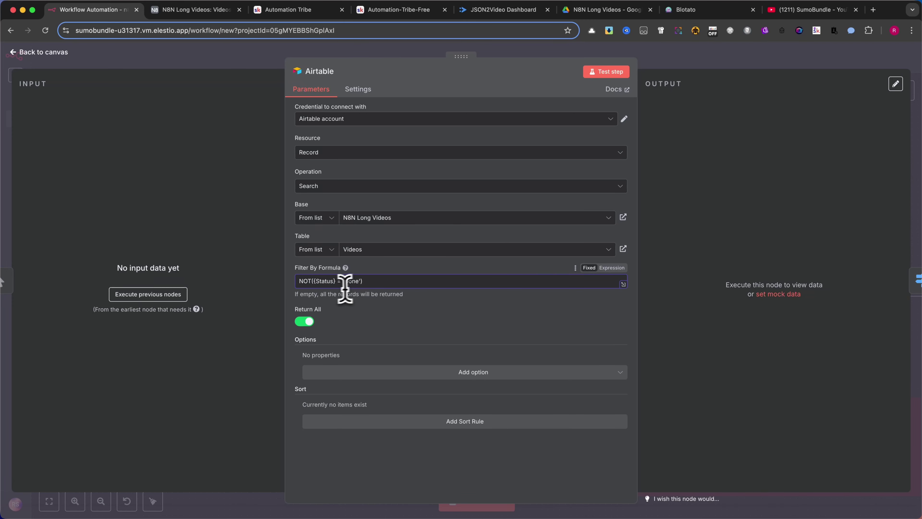
left_click(196, 10)
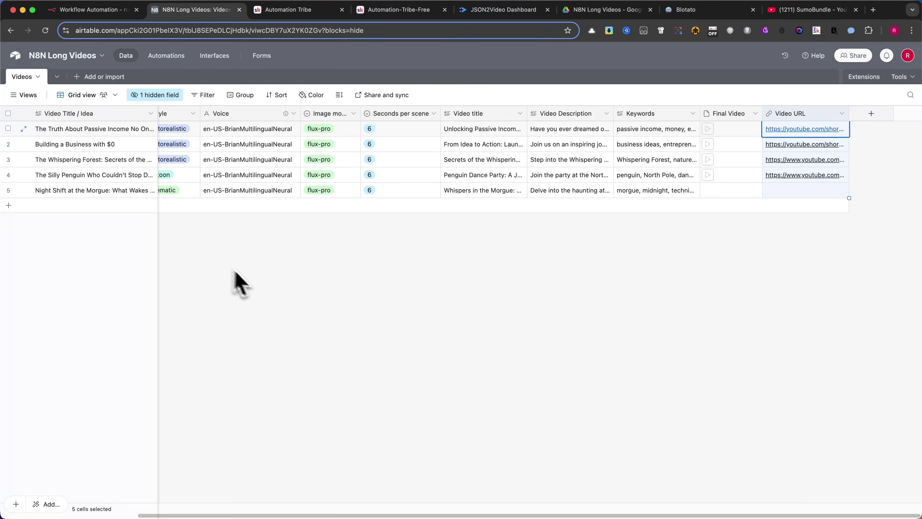
left_click(189, 195)
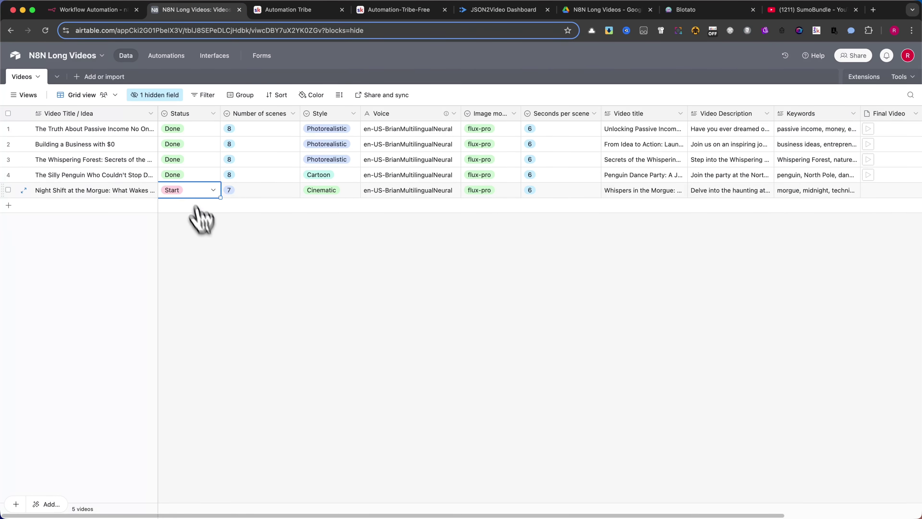
left_click(192, 177)
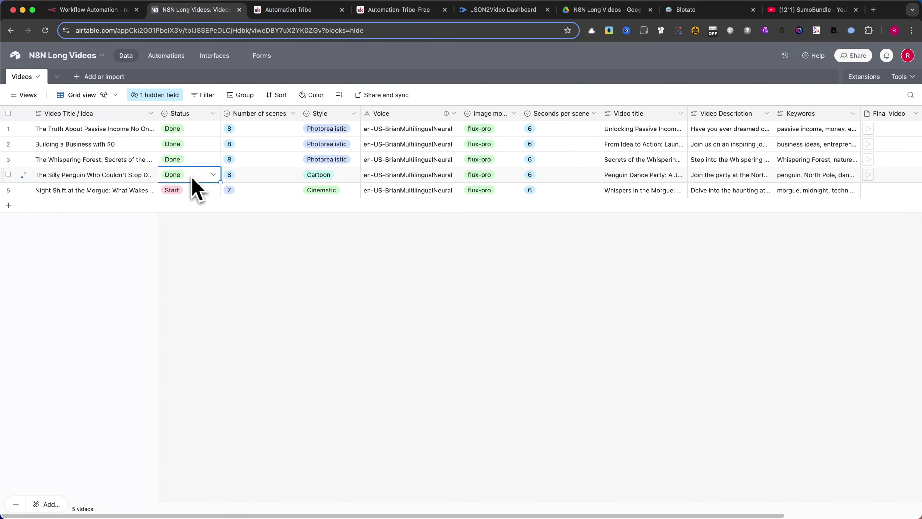
left_click(114, 9)
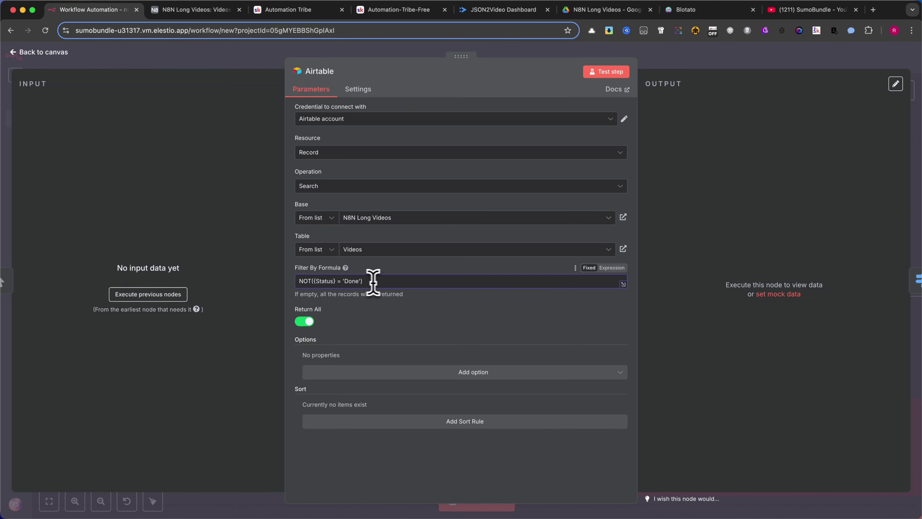
left_click_drag(365, 281, 297, 282)
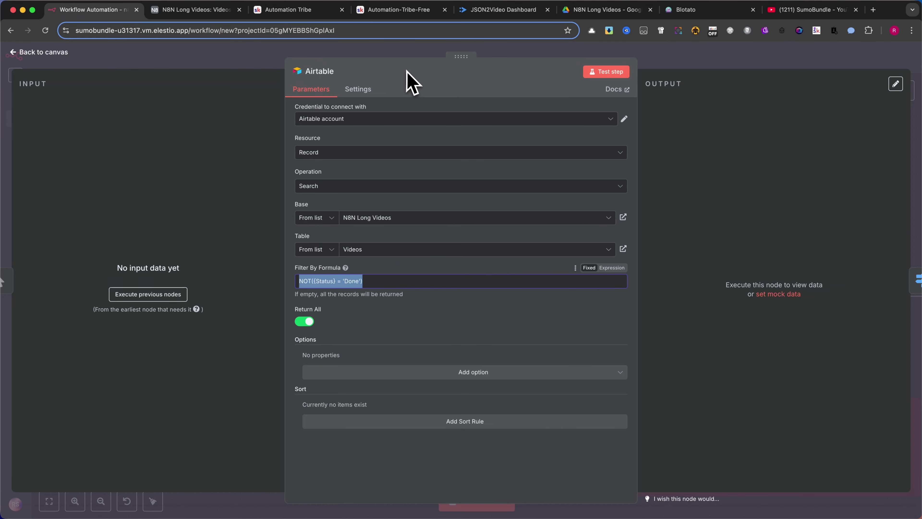
left_click(368, 49)
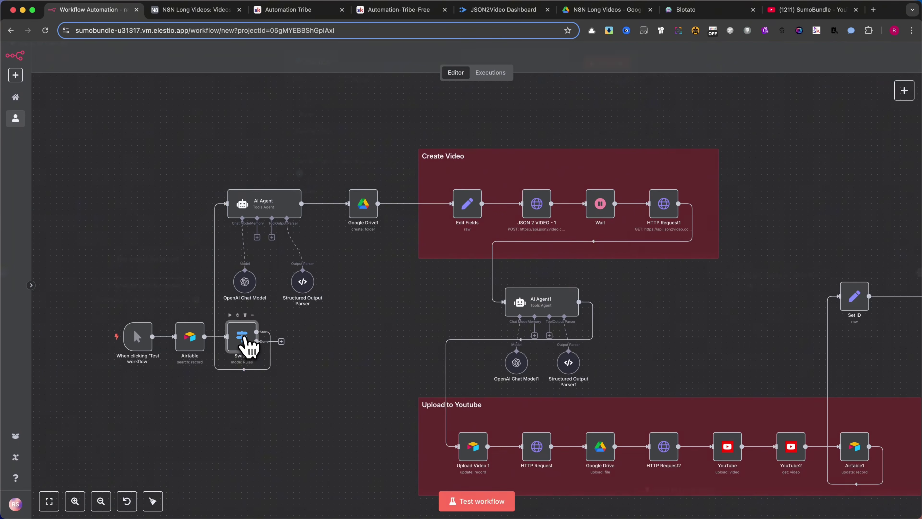
- Review the Switch node's routing rules for the Start and Done statuses, and close the node
double_click(242, 337)
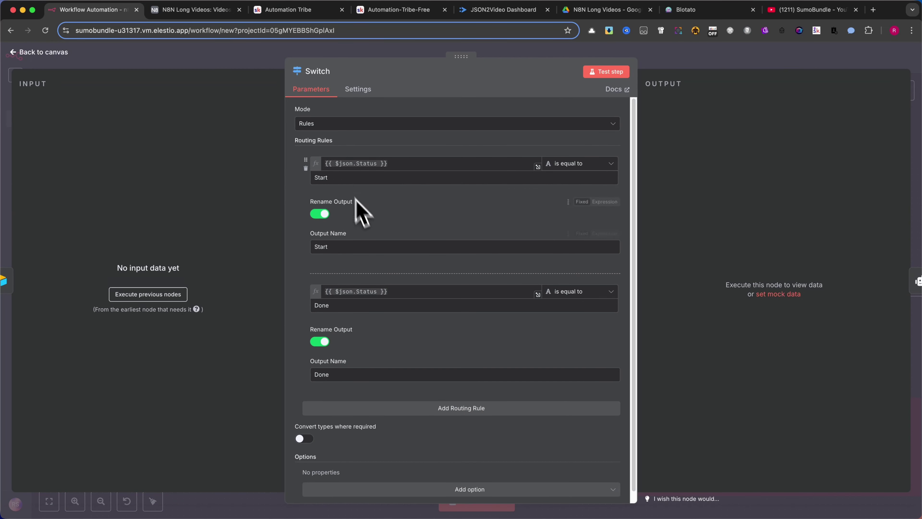
double_click(343, 307)
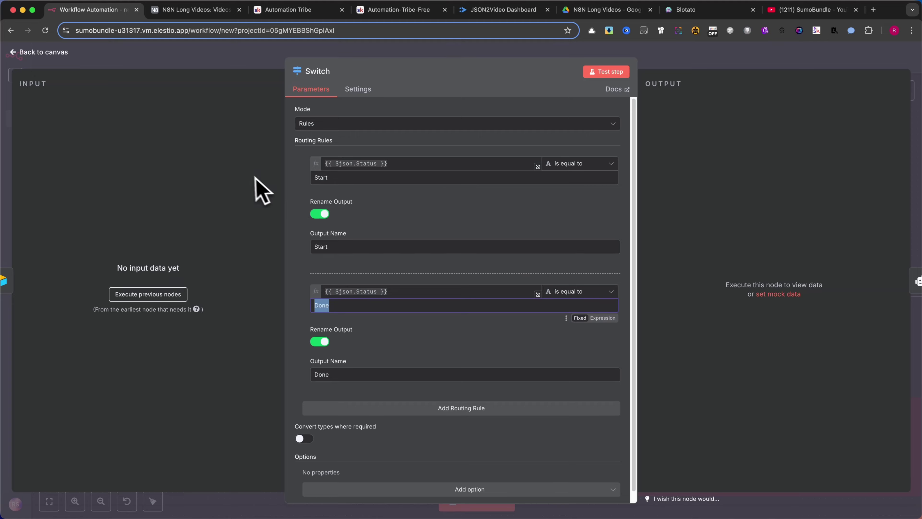
left_click(221, 68)
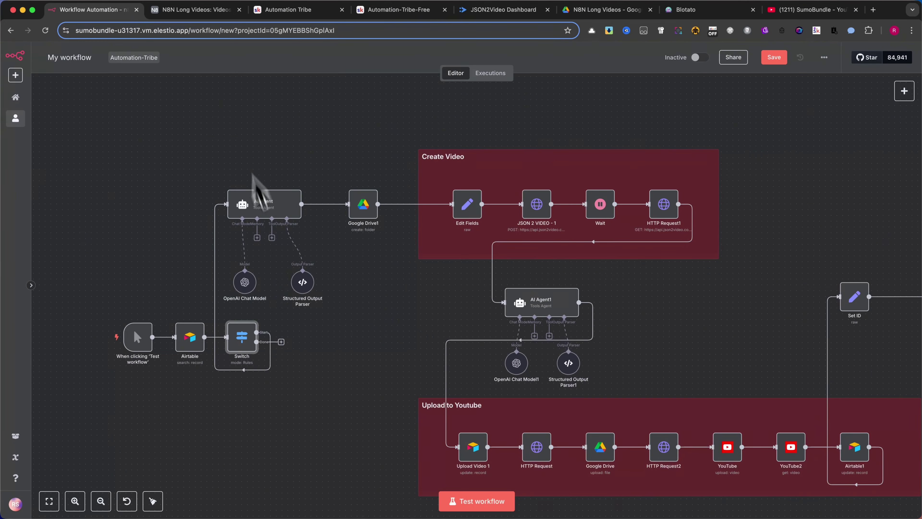
- Inspect the Switch node's Start and Done branches on the canvas and open the parameters of the first AI Agent node
scroll(266, 346, "up", 5)
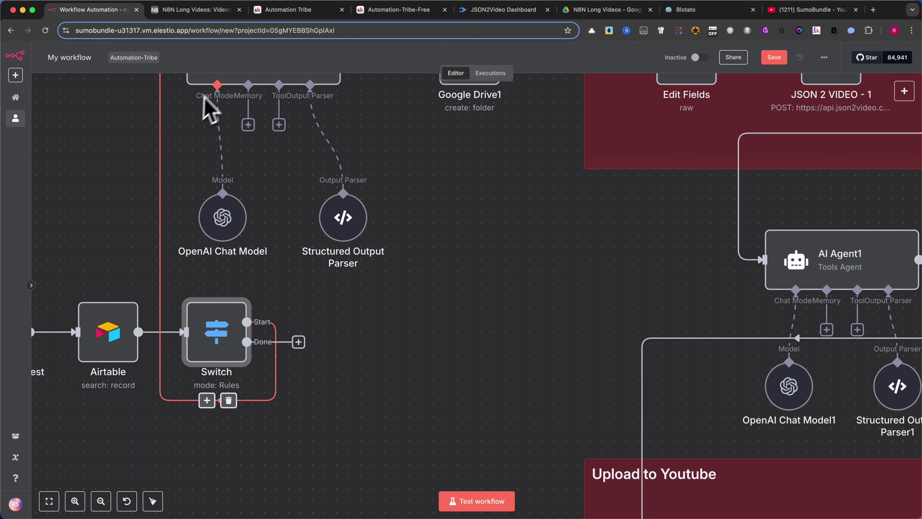
left_click_drag(361, 140, 401, 197)
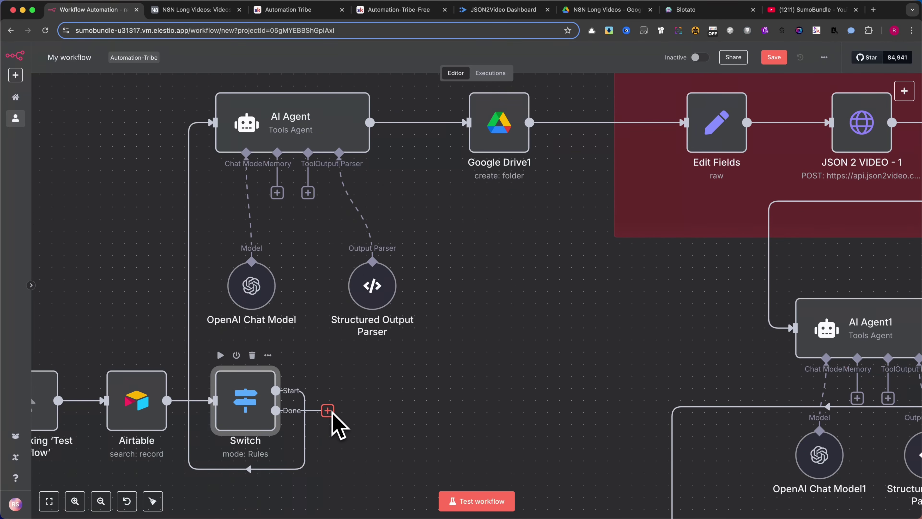
scroll(436, 309, "down", 5)
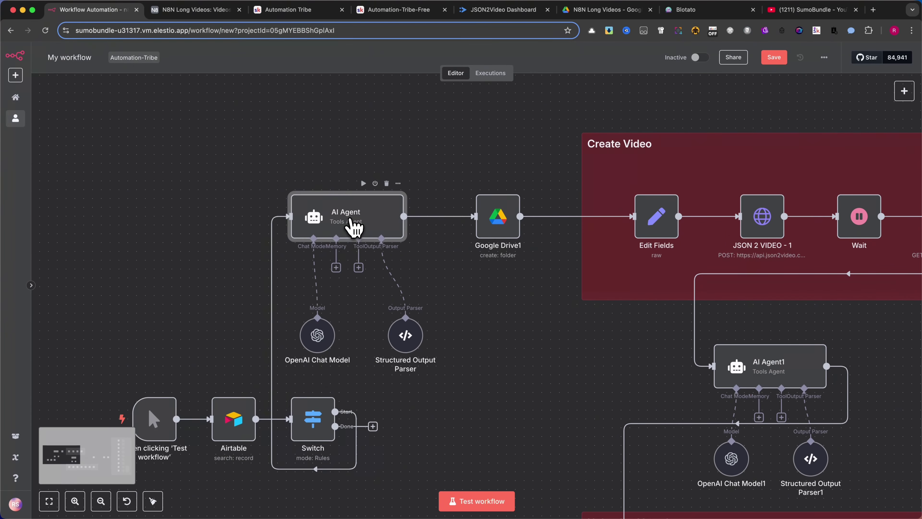
double_click(351, 221)
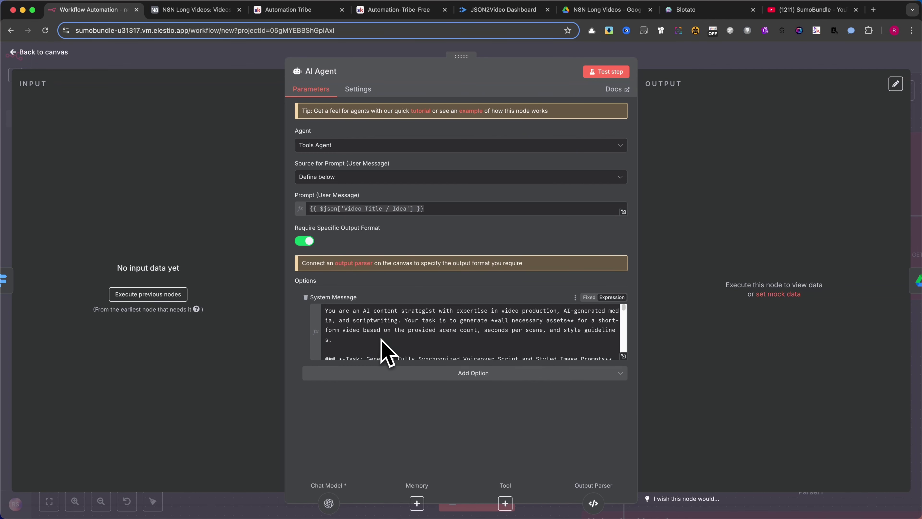
- In the Automation Tribe classroom, open the lesson "21 - N8N - Long form video - One click" and locate the AI agent prompt
left_click(289, 11)
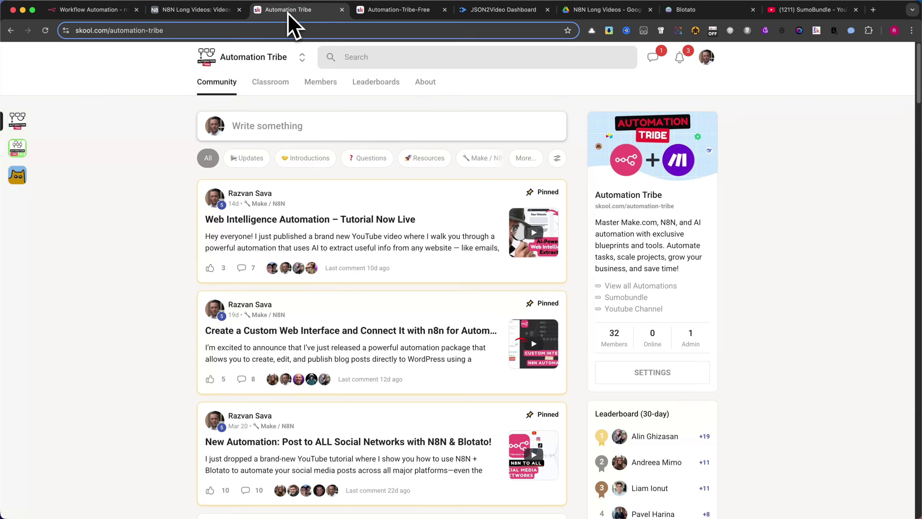
left_click(278, 89)
left_click(383, 145)
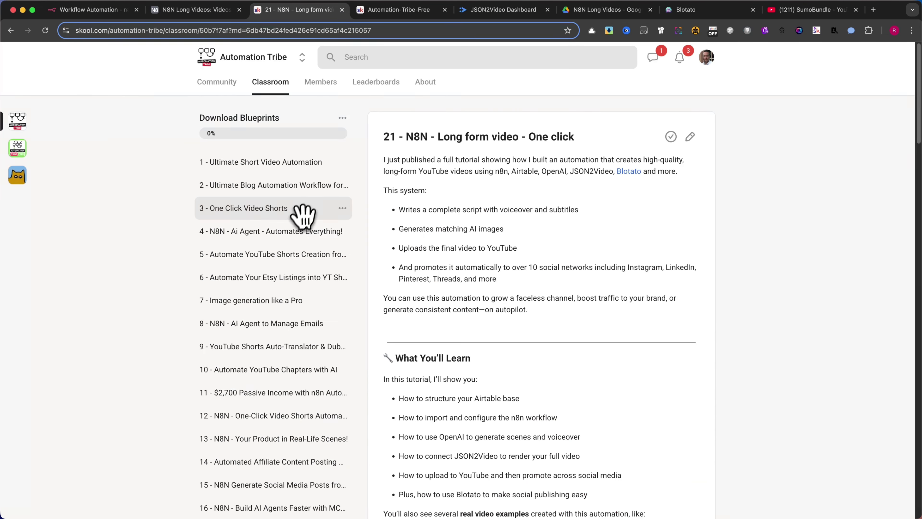
scroll(303, 214, "down", 10)
scroll(486, 269, "up", 10)
scroll(457, 226, "down", 12)
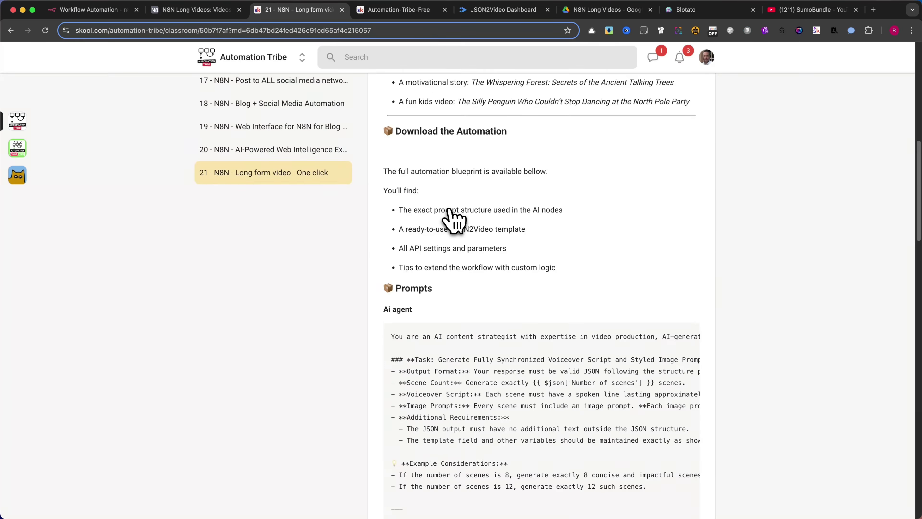
scroll(452, 216, "down", 2)
- Return to the n8n workflow, close the AI Agent node, and check the credential and model of its OpenAI Chat Model node
left_click(87, 10)
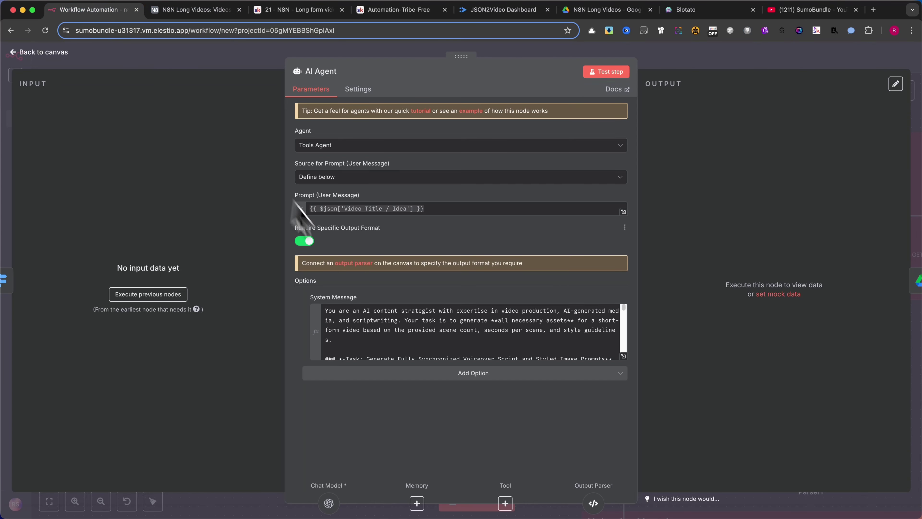
left_click(210, 61)
double_click(318, 335)
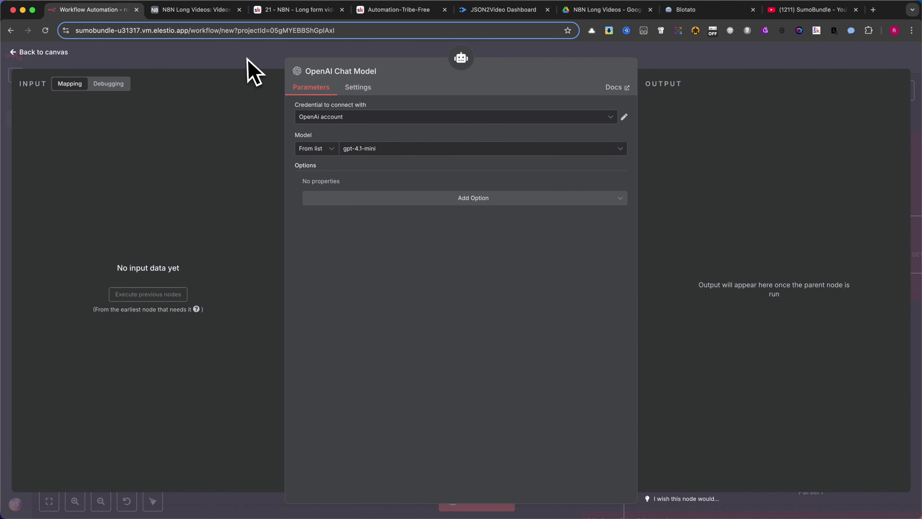
left_click(250, 69)
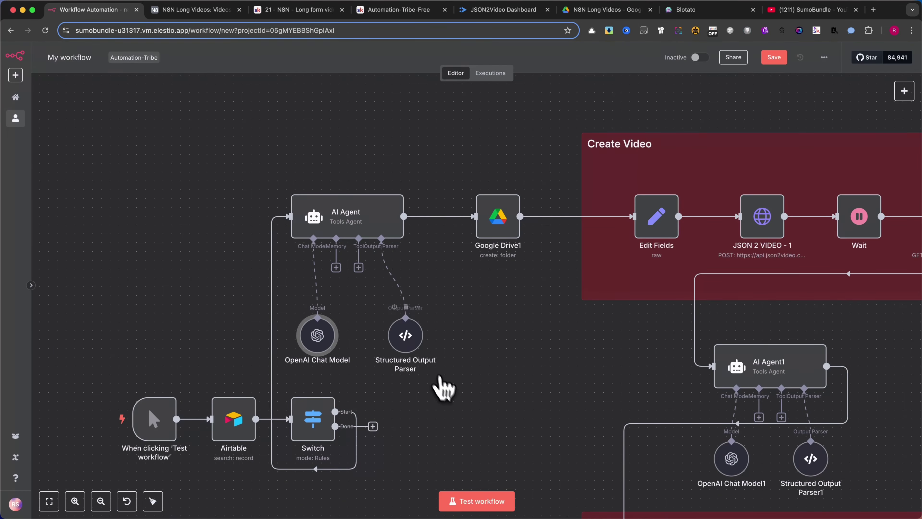
- Open the Structured Output Parser node, and find and select its JSON schema in the long-form YouTube videos lesson of the Automation-Tribe-Free classroom
double_click(407, 336)
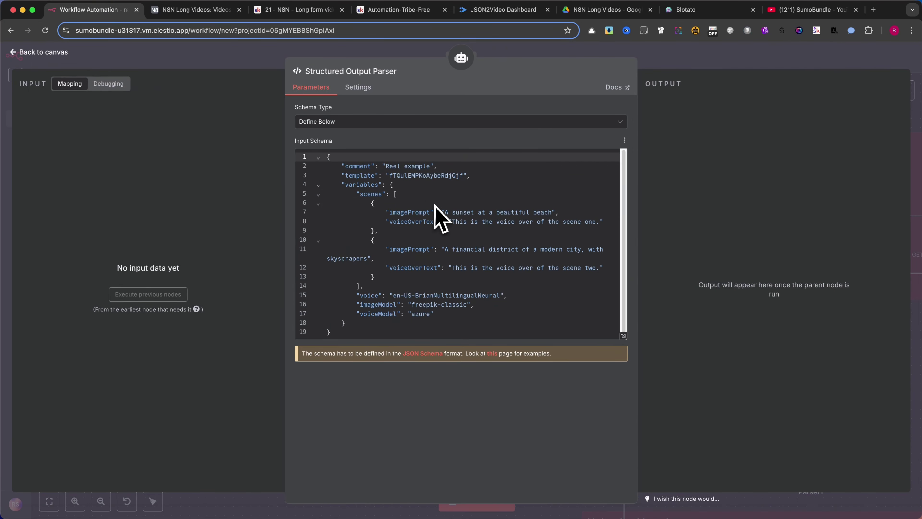
left_click(405, 9)
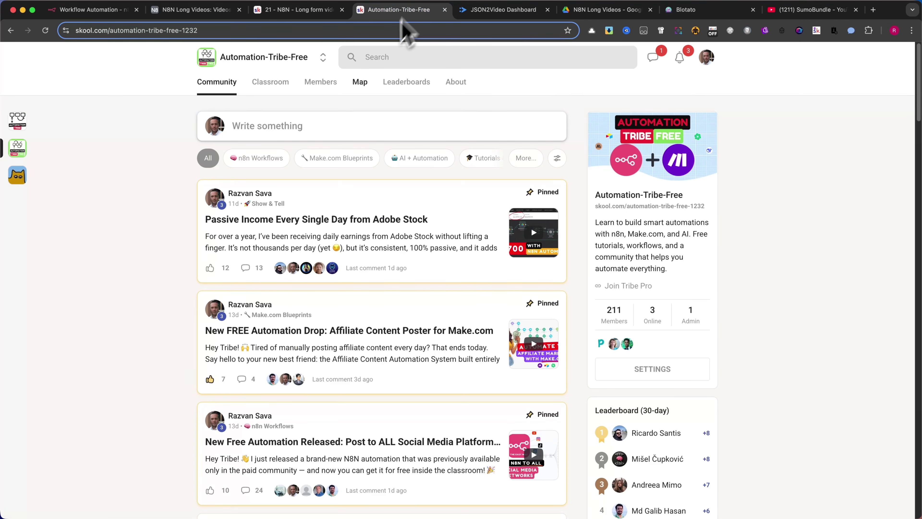
left_click(273, 84)
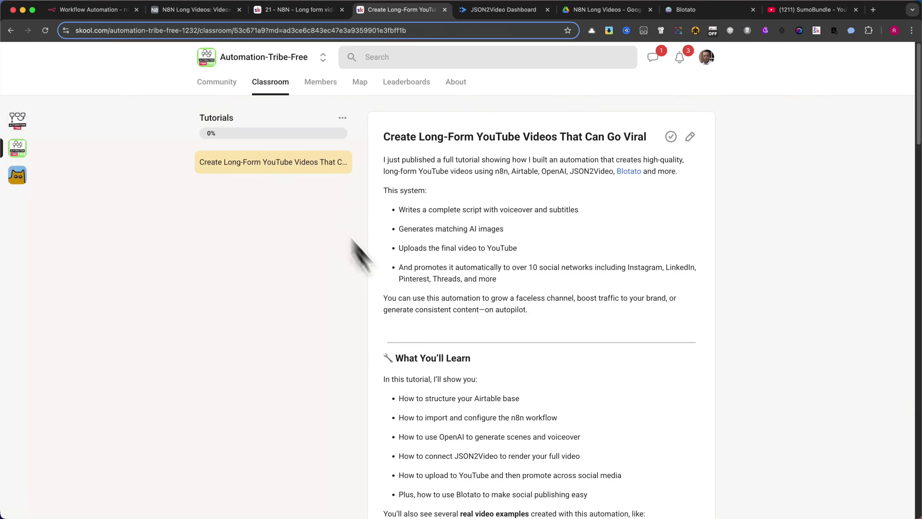
scroll(490, 218, "down", 10)
scroll(499, 267, "down", 15)
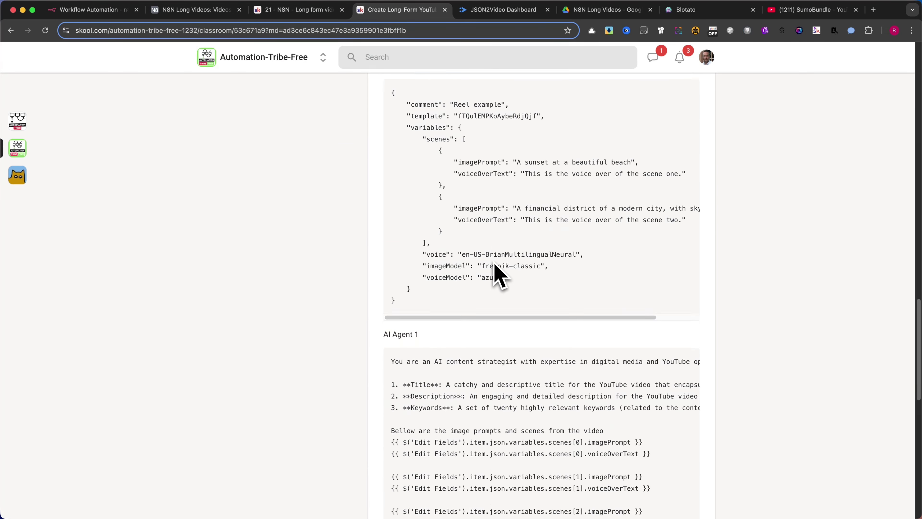
scroll(494, 274, "up", 2)
left_click_drag(534, 324, 400, 147)
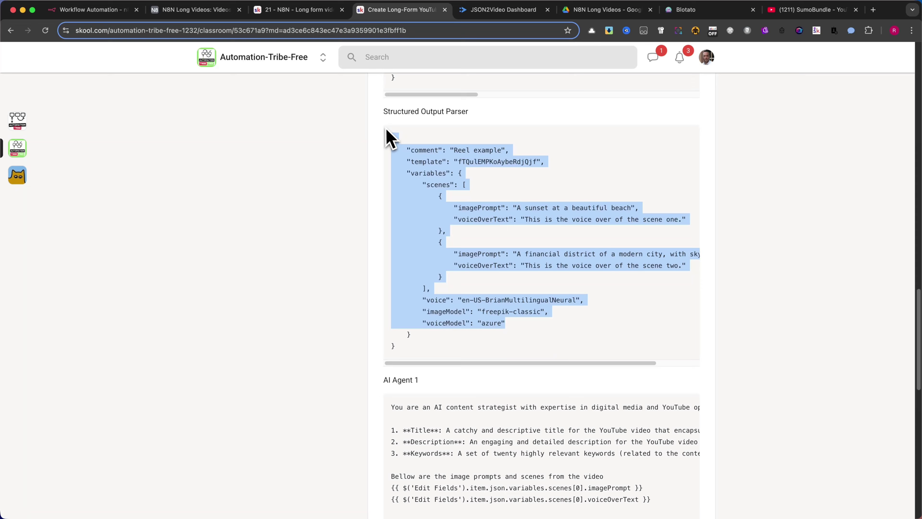
left_click_drag(420, 340, 399, 145)
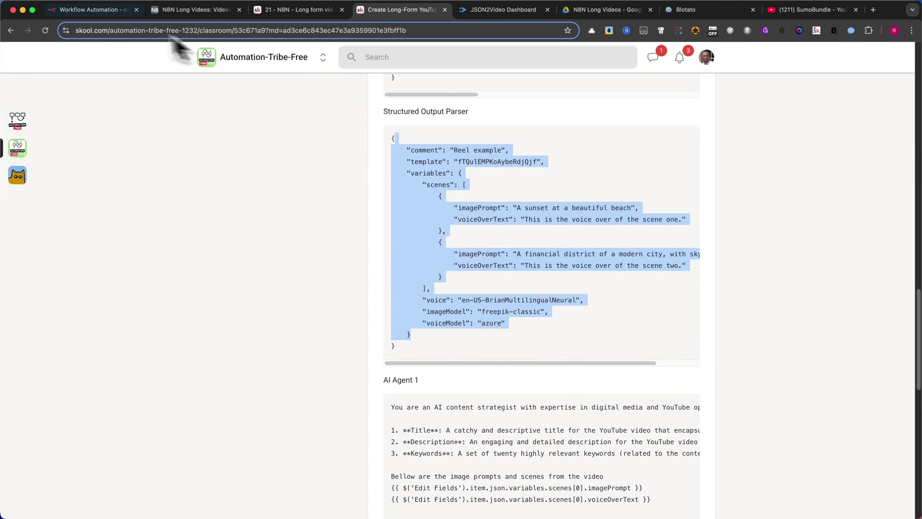
- Back in n8n, expand the first AI Agent node's System Message expression and select the template ID in its output parser JSON
left_click(87, 10)
left_click(263, 55)
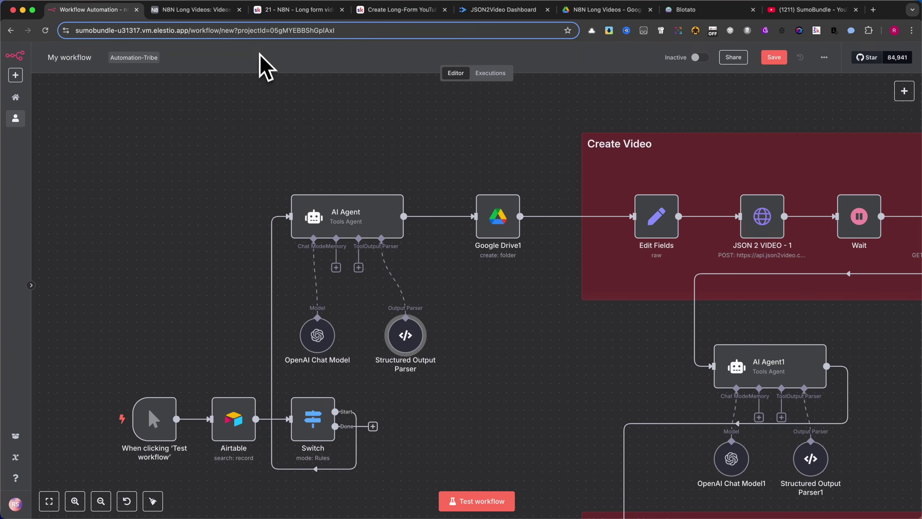
double_click(348, 227)
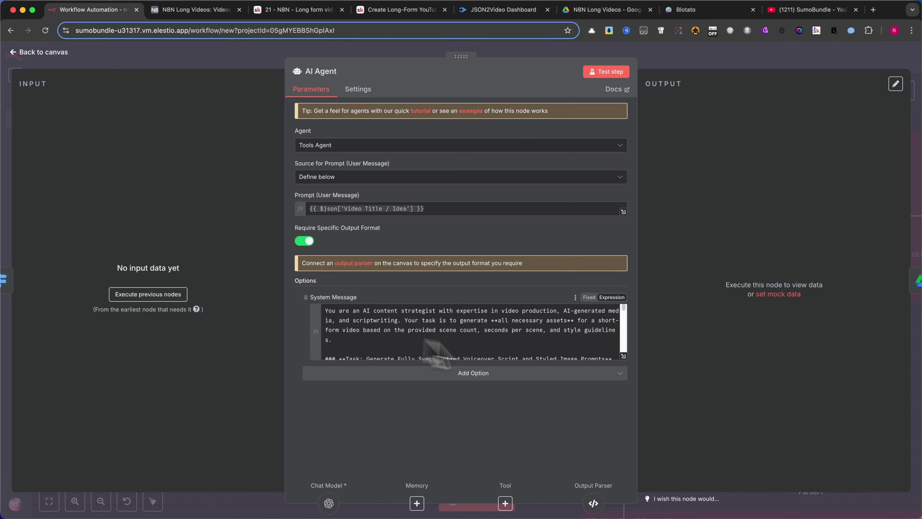
left_click(623, 356)
scroll(318, 297, "down", 5)
double_click(304, 312)
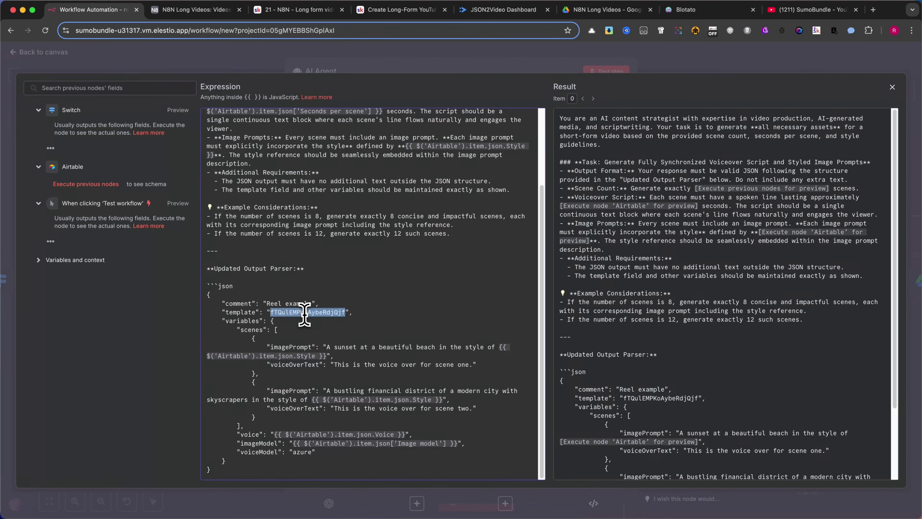
- Open the Long Video N8N movie template in JSON2Video and inspect its Scene X, image, voiceover and subtitles elements
left_click(501, 13)
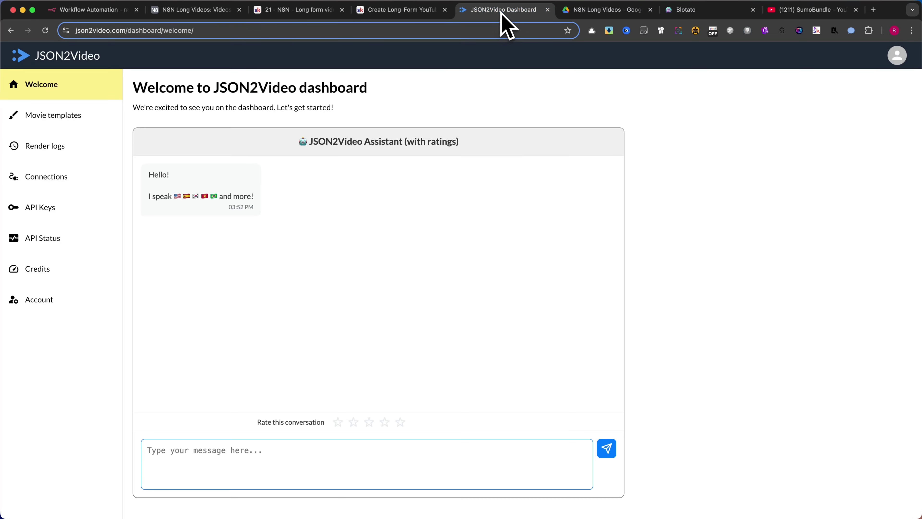
left_click(51, 117)
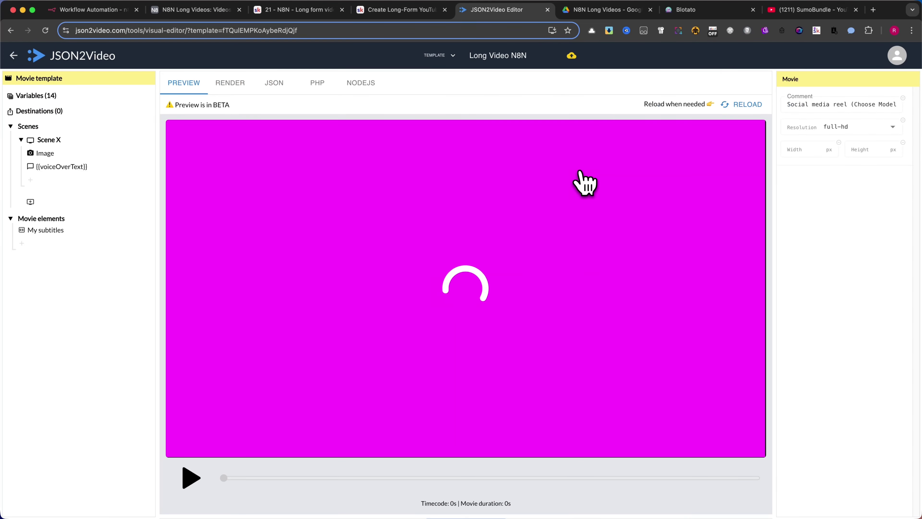
left_click(51, 141)
left_click(49, 156)
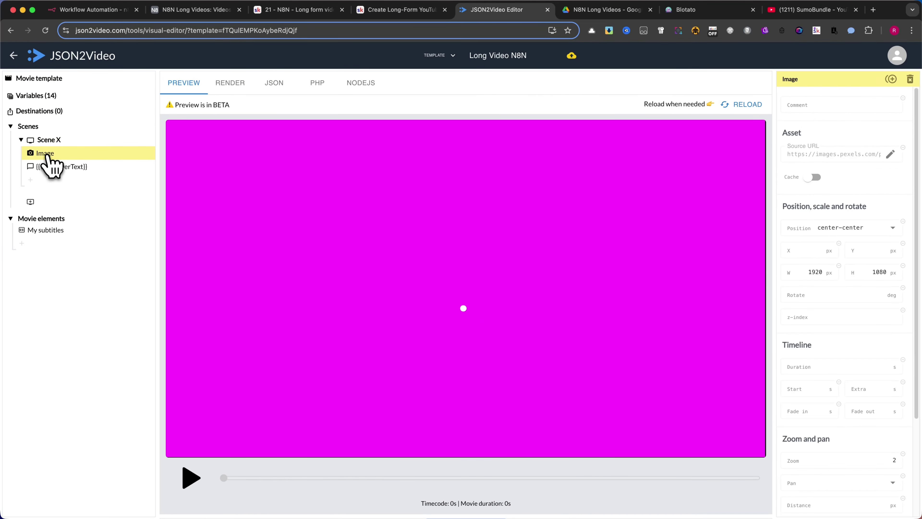
left_click(54, 168)
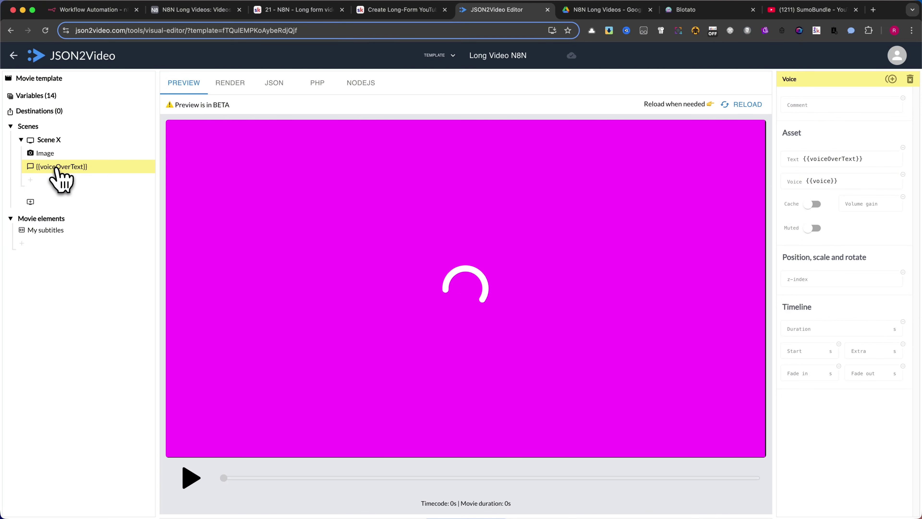
left_click(42, 230)
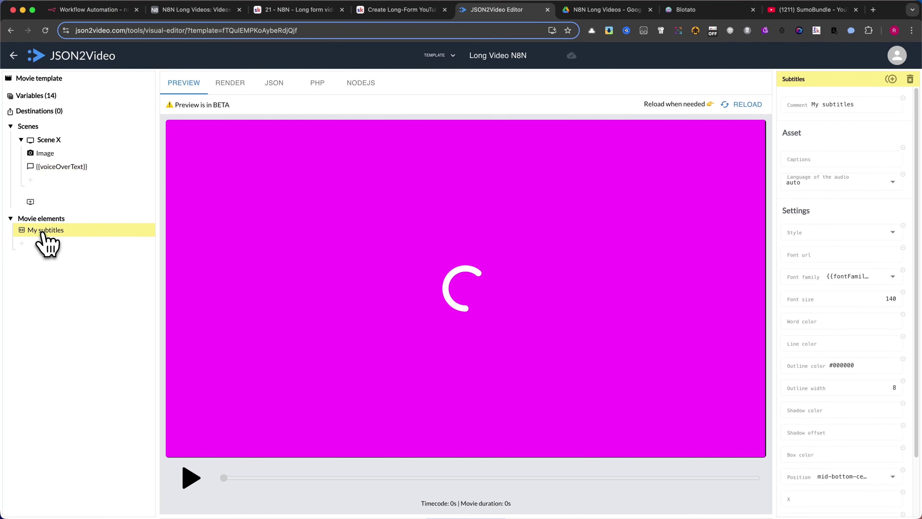
- Review Scene X's settings, the image's zoom and pan options, the voiceover element and the overall movie template settings
left_click(49, 141)
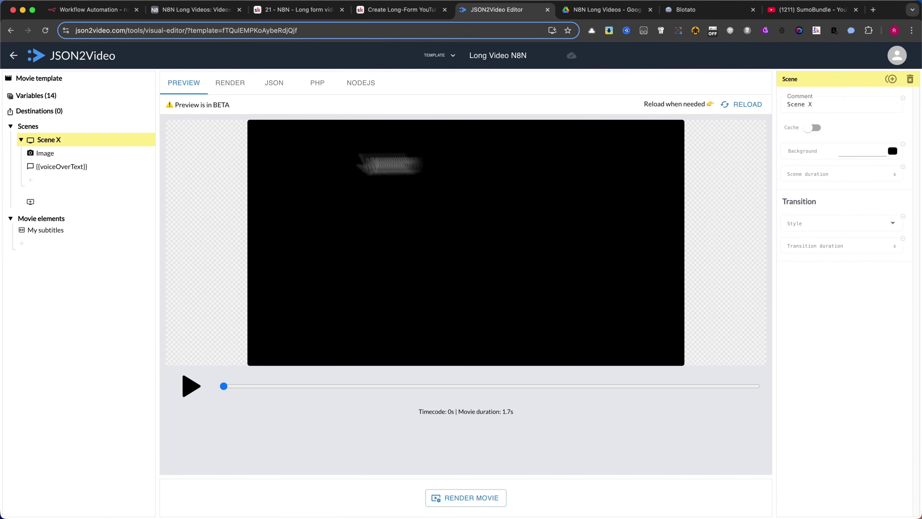
left_click(46, 154)
scroll(846, 297, "down", 4)
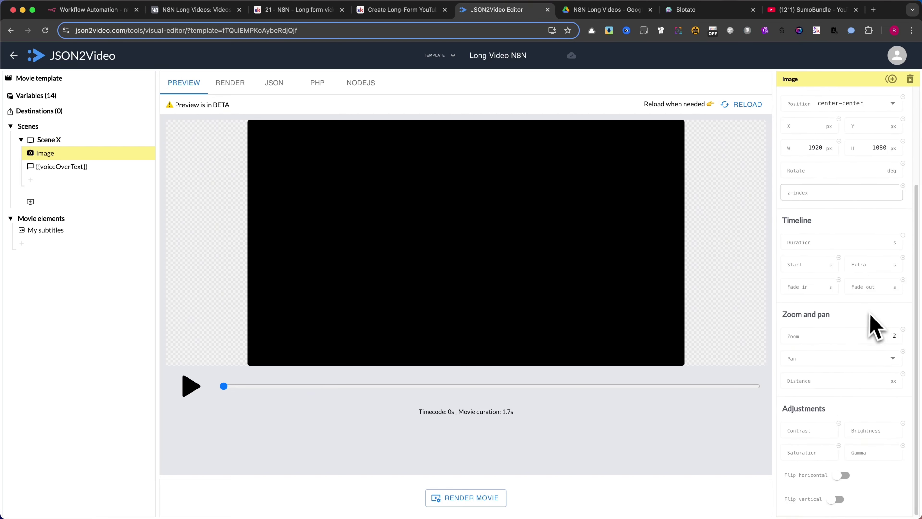
left_click(45, 167)
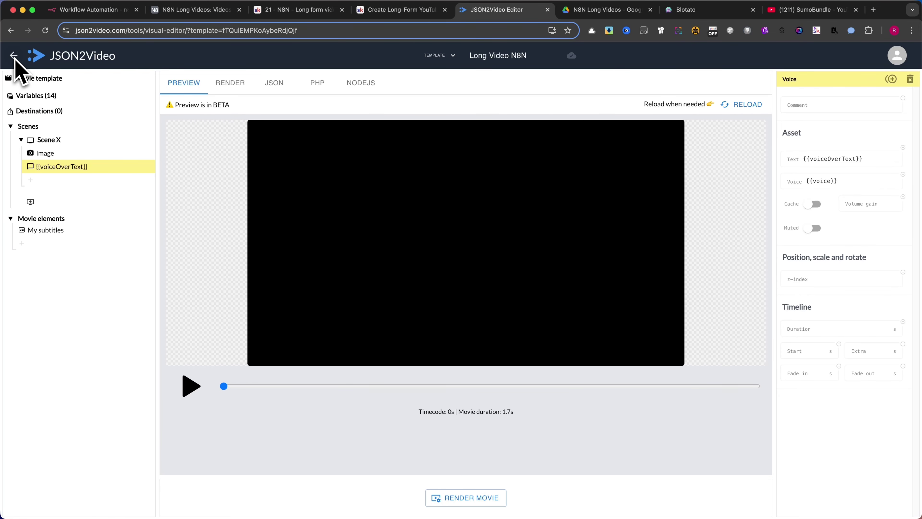
left_click(36, 79)
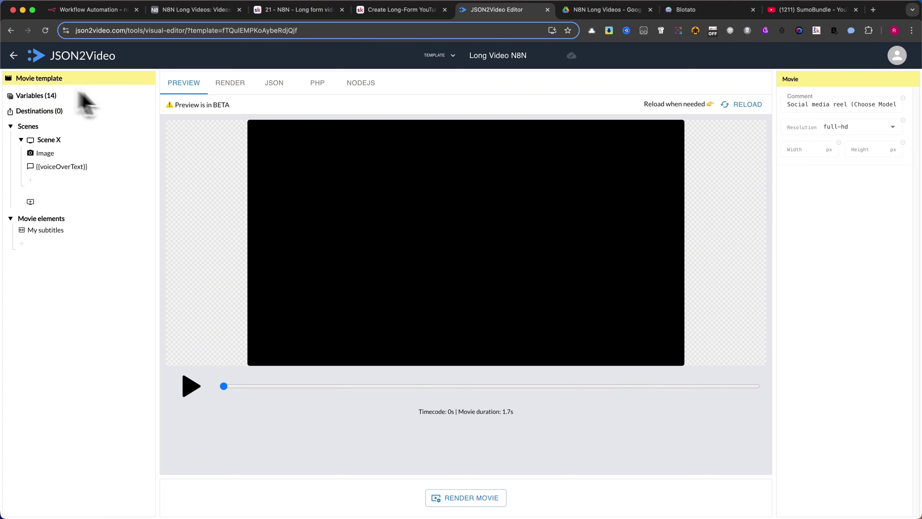
- Return to n8n, leave the AI Agent node, review the Google Drive1 node's folder name expression and parent folder, and close that node
left_click(98, 11)
left_click(139, 59)
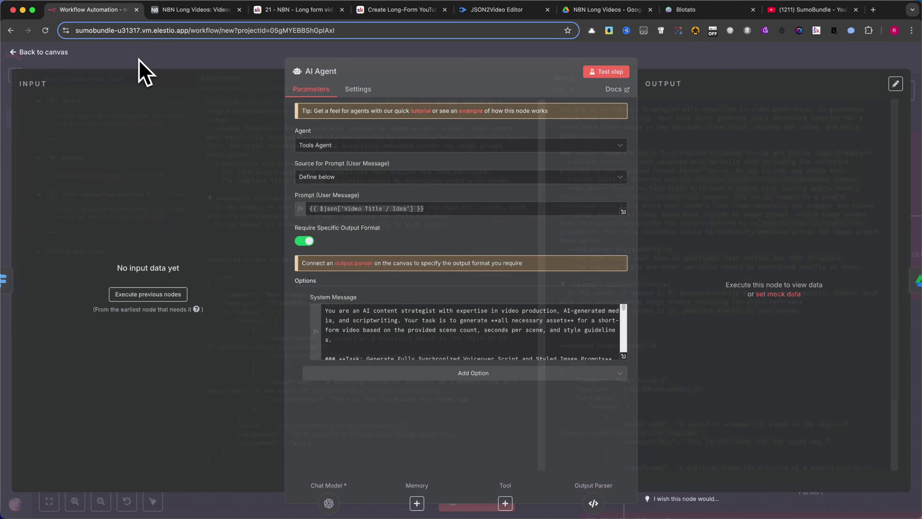
left_click(190, 64)
double_click(496, 223)
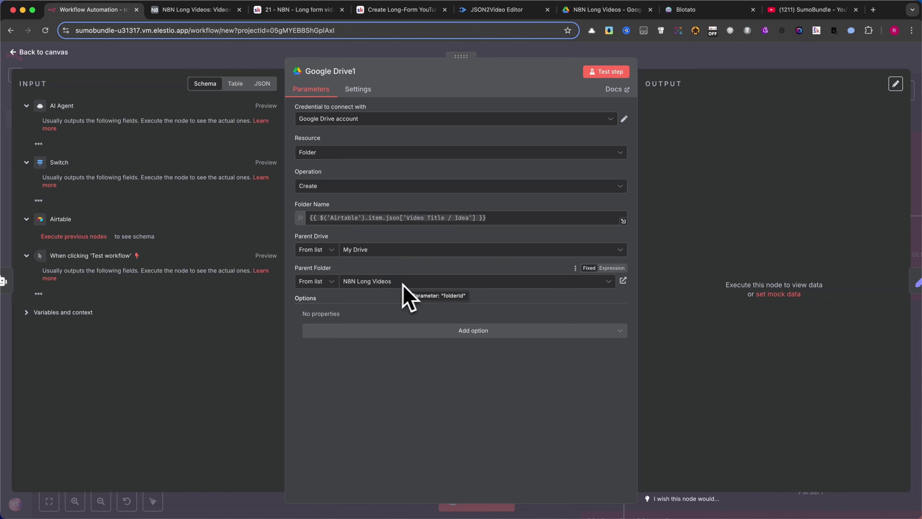
left_click_drag(488, 219, 284, 218)
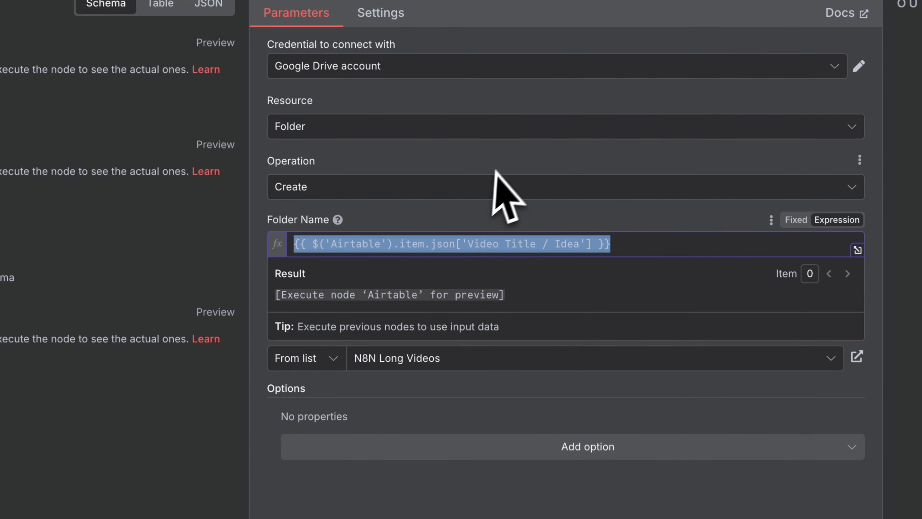
left_click(495, 171)
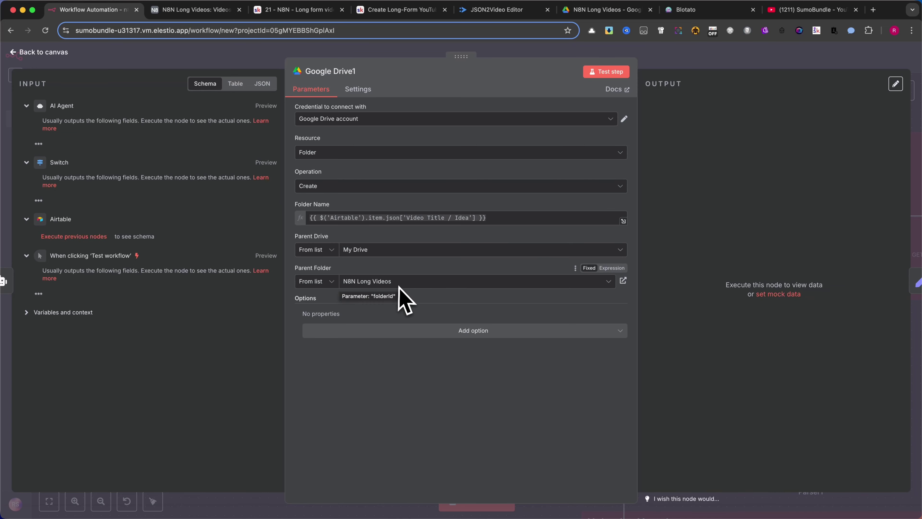
left_click(251, 51)
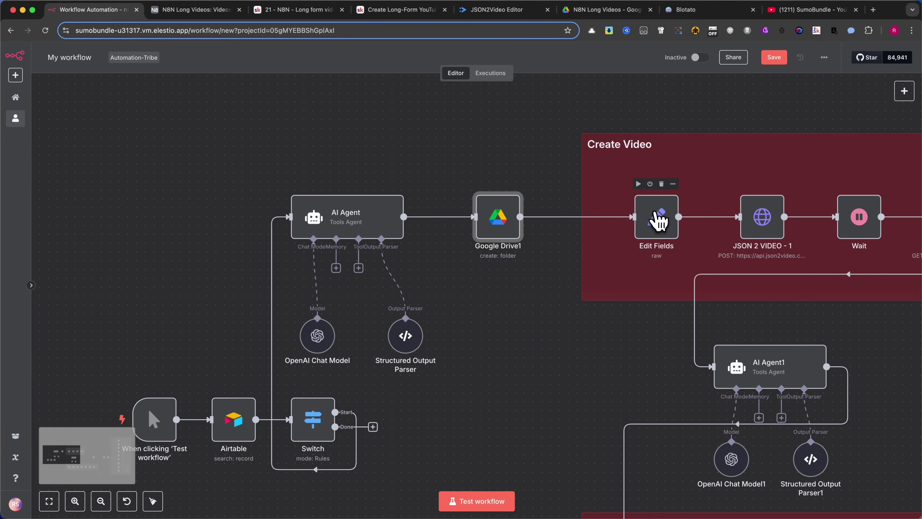
- Open the Edit Fields node in the Create Video section, check its JSON expression, and close the node
left_click_drag(654, 212, 421, 211)
left_click(424, 219)
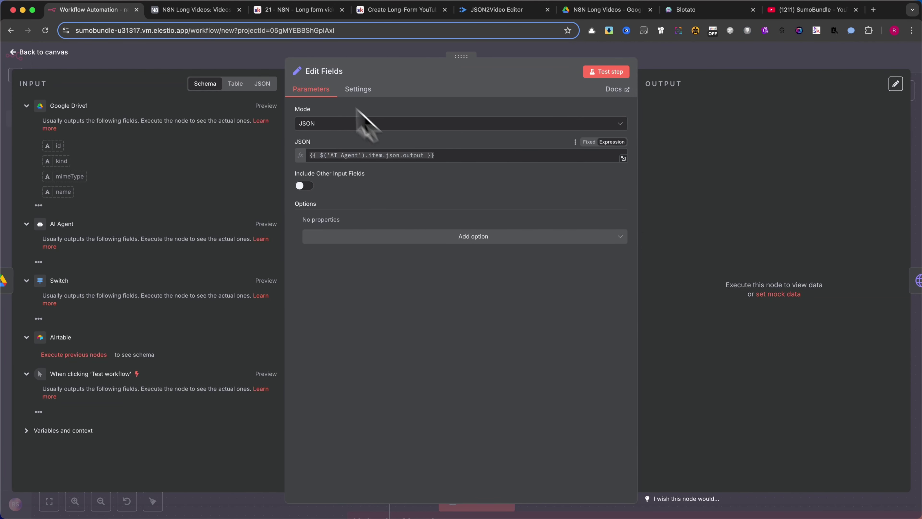
left_click(290, 51)
- Open the JSON 2 VIDEO - 1 node and review its POST request URL, x-api-key header and JSON body settings
double_click(530, 218)
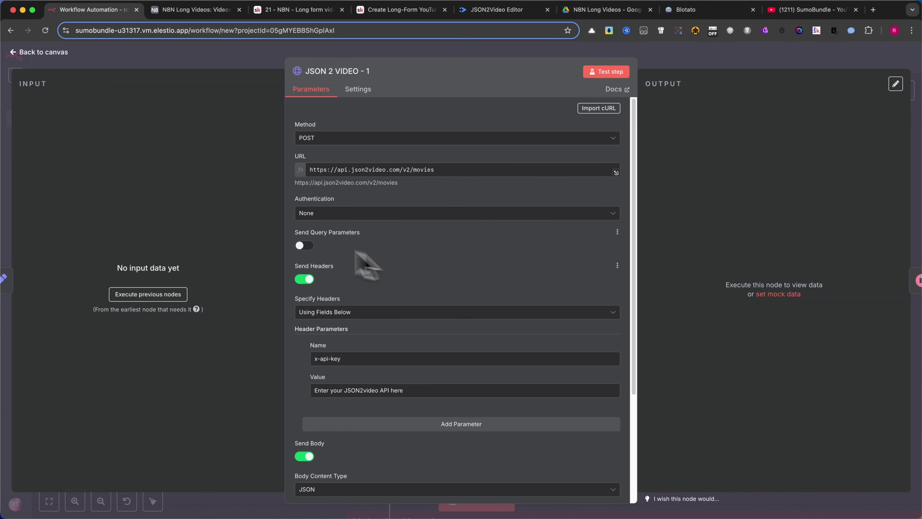
scroll(376, 278, "down", 1)
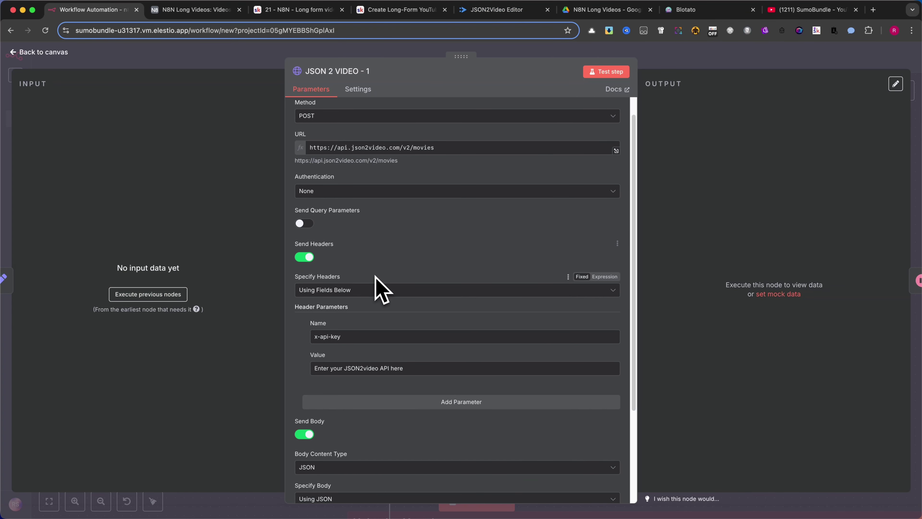
scroll(388, 285, "down", 3)
scroll(387, 284, "down", 1)
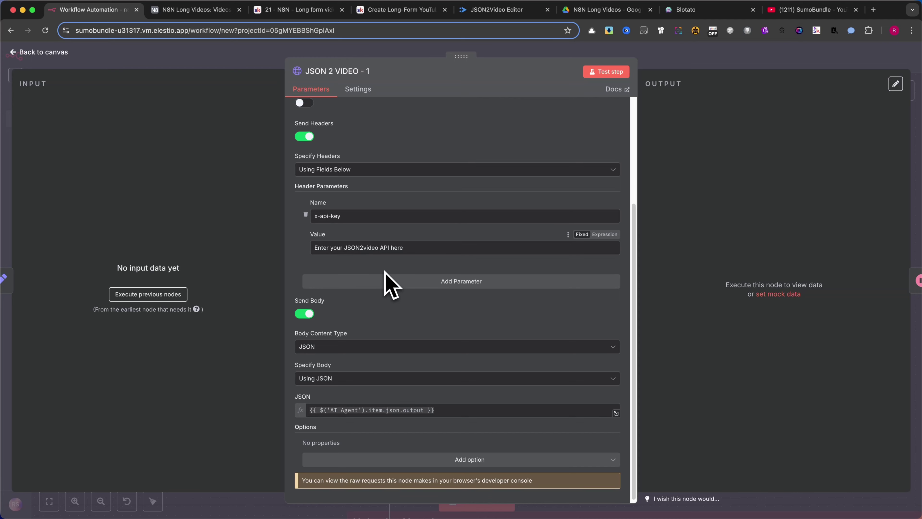
scroll(388, 285, "up", 5)
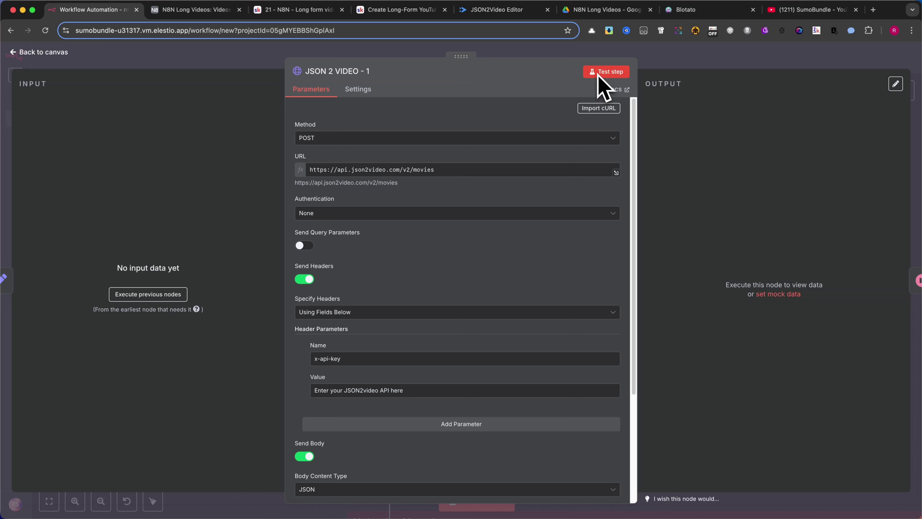
scroll(365, 256, "down", 1)
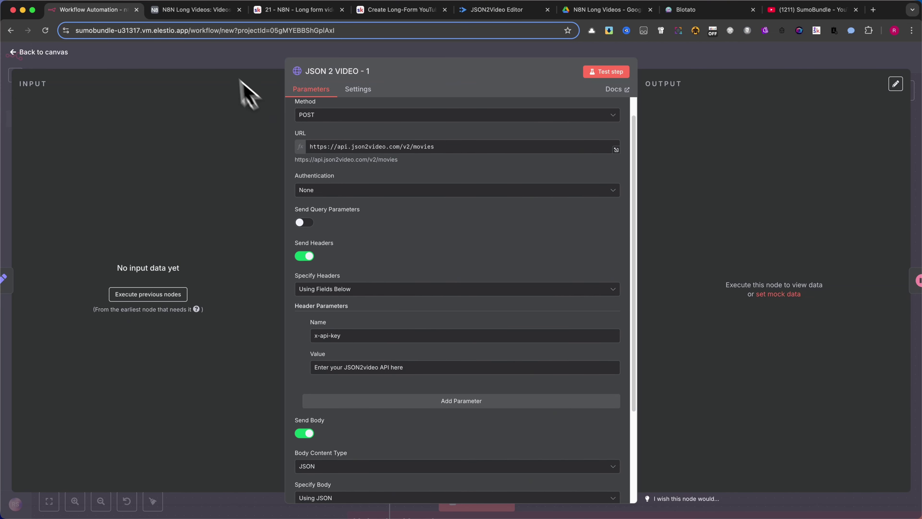
- Leave the JSON 2 VIDEO - 1 node, open the Wait node, review its resume interval, amount and unit, and close it
left_click(220, 66)
double_click(639, 223)
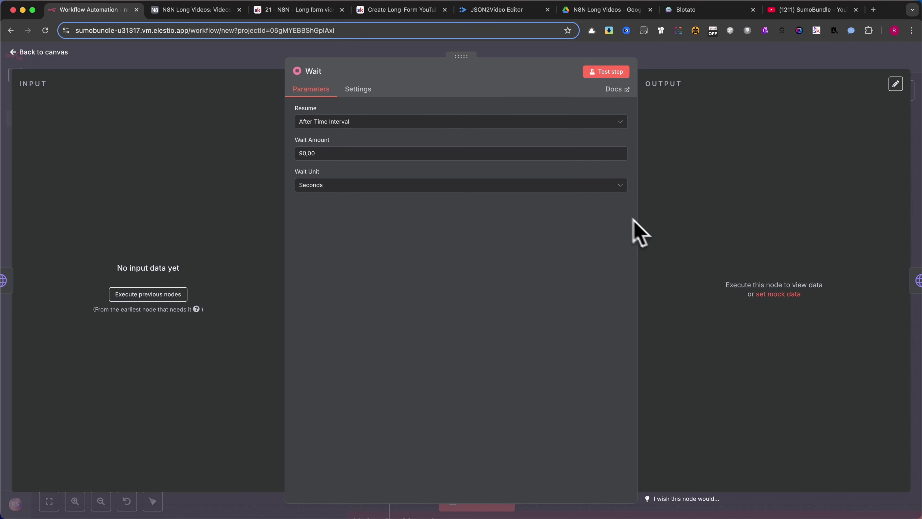
mouse_move(324, 171)
left_click(196, 62)
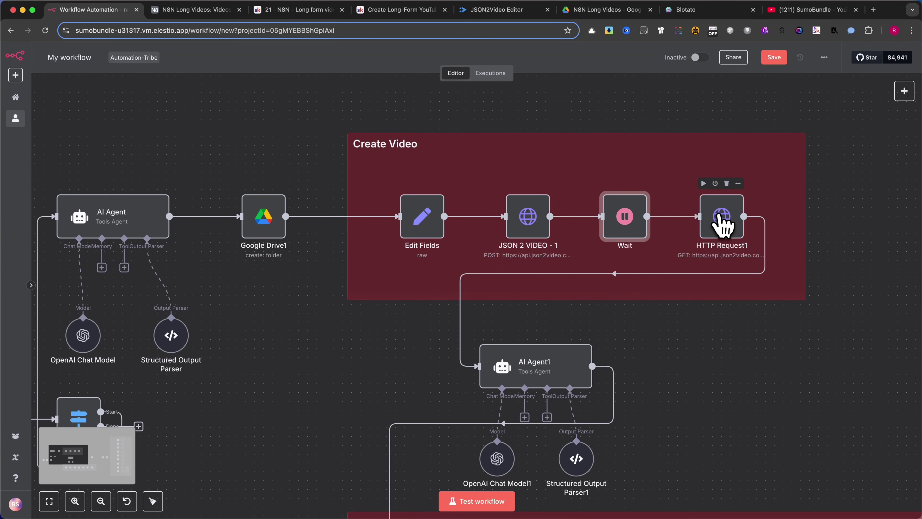
- Open the HTTP Request1 node, review its GET URL, project query parameter and x-api-key header, and close the node
double_click(724, 225)
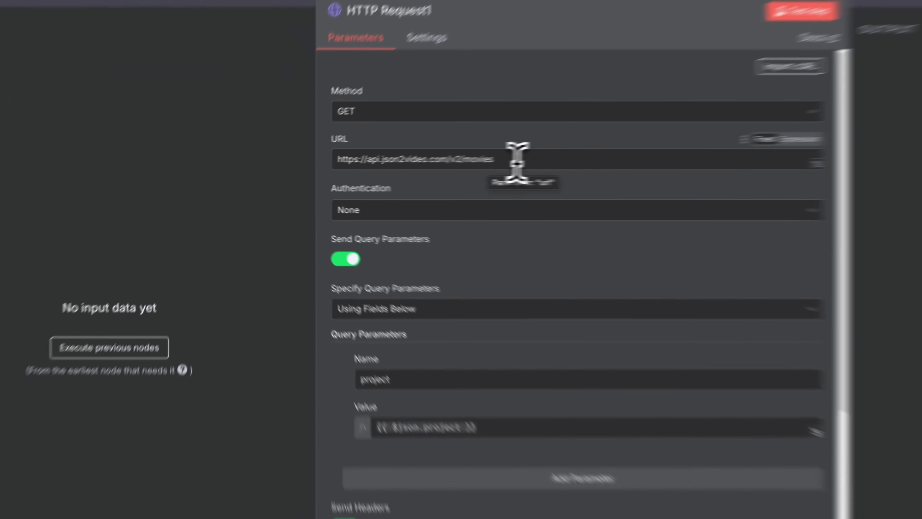
left_click_drag(406, 169, 270, 184)
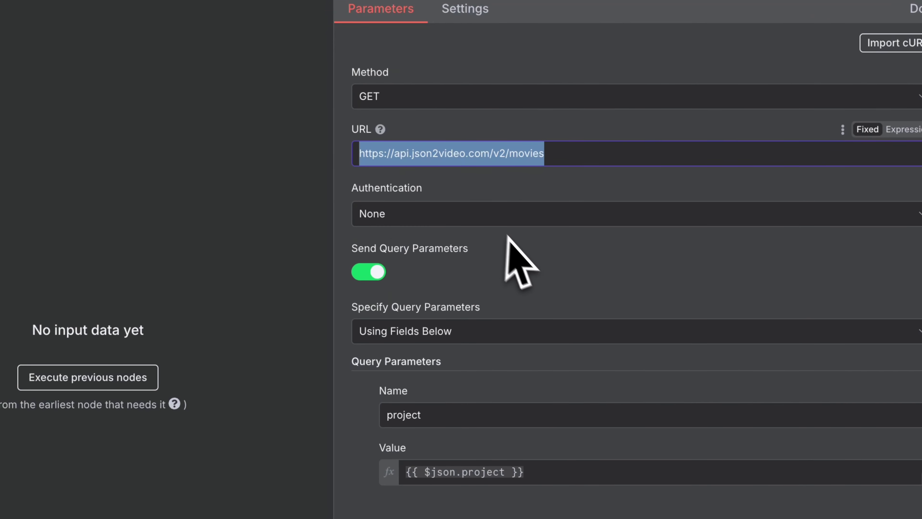
scroll(508, 236, "down", 3)
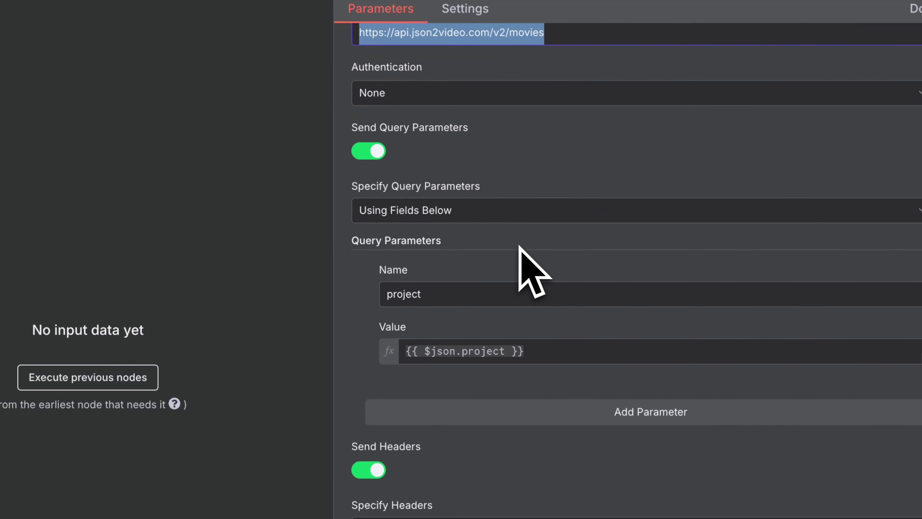
double_click(436, 292)
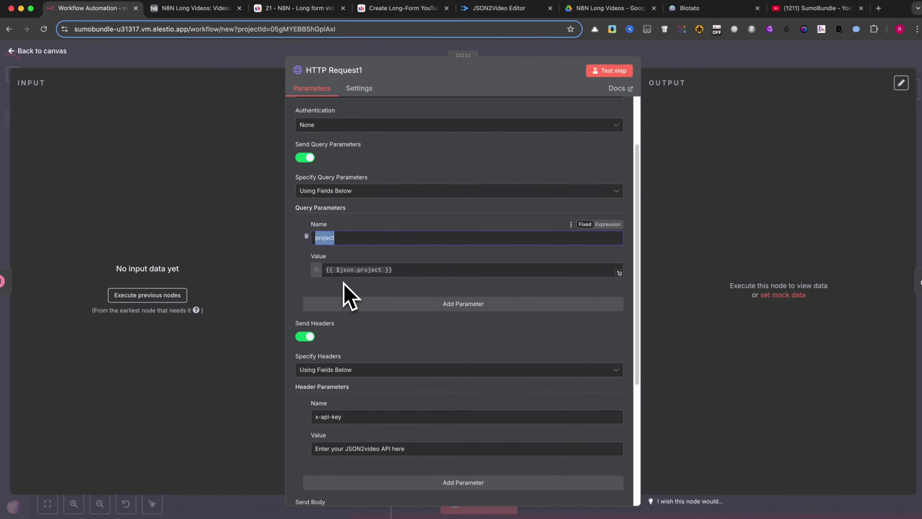
scroll(345, 288, "down", 3)
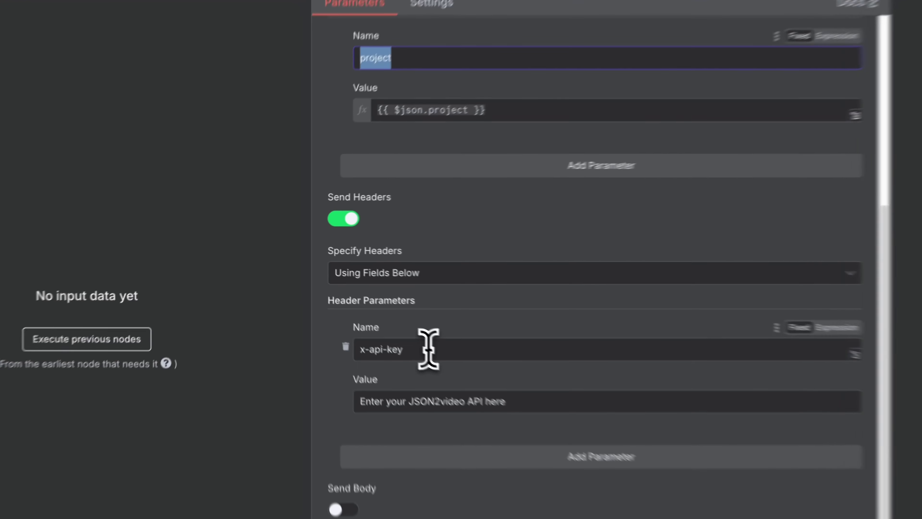
triple_click(355, 299)
left_click_drag(408, 332, 332, 347)
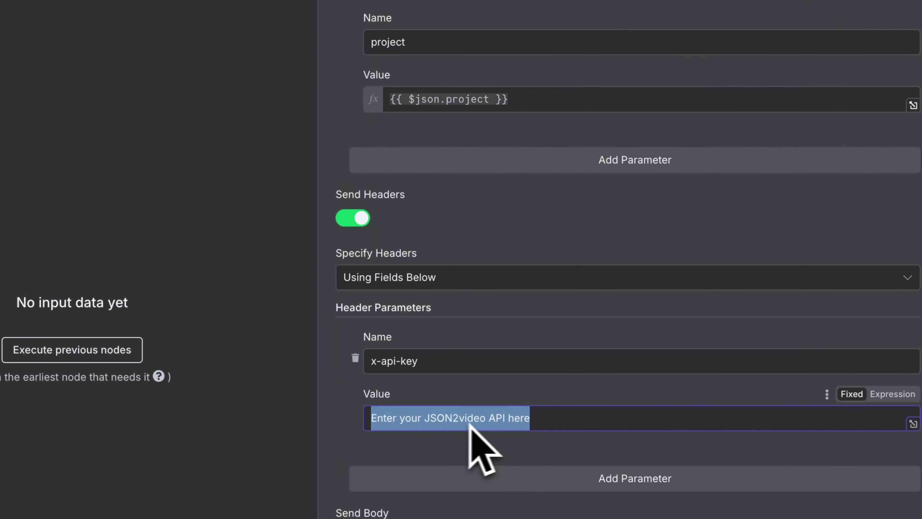
scroll(482, 426, "down", 1)
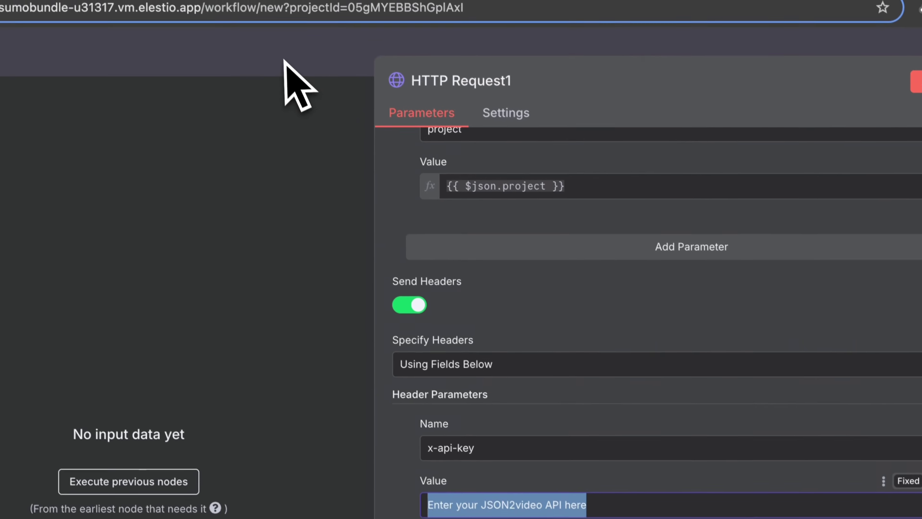
left_click(298, 84)
- Open the AI Agent1 node and read its full user message prompt in the expanded expression editor
left_click_drag(420, 366, 273, 216)
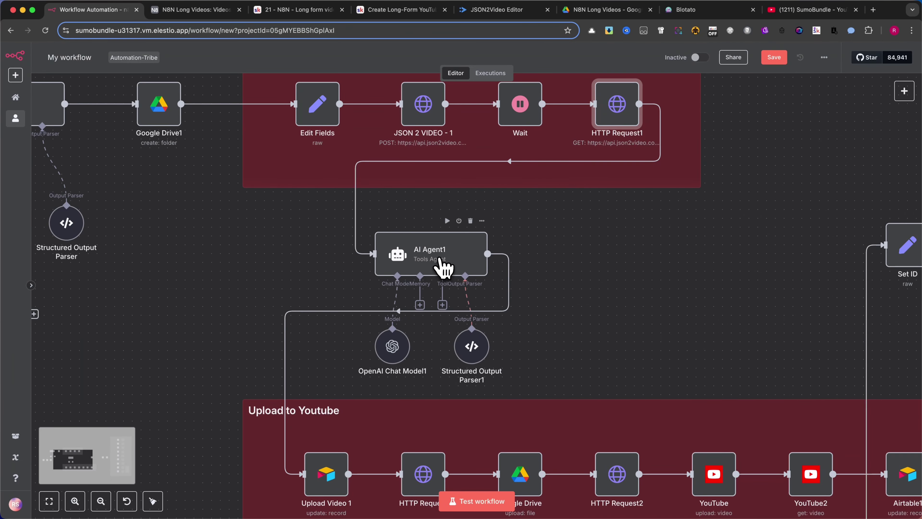
double_click(444, 268)
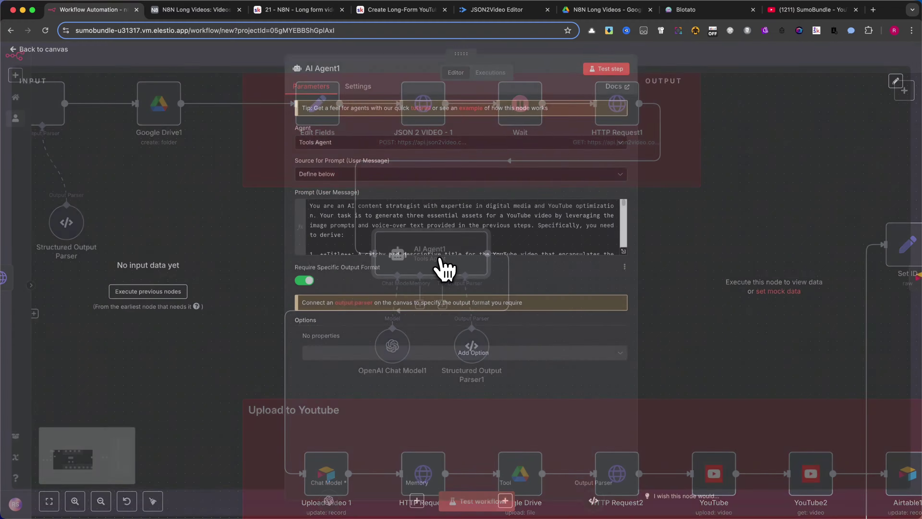
left_click(623, 254)
scroll(454, 218, "down", 5)
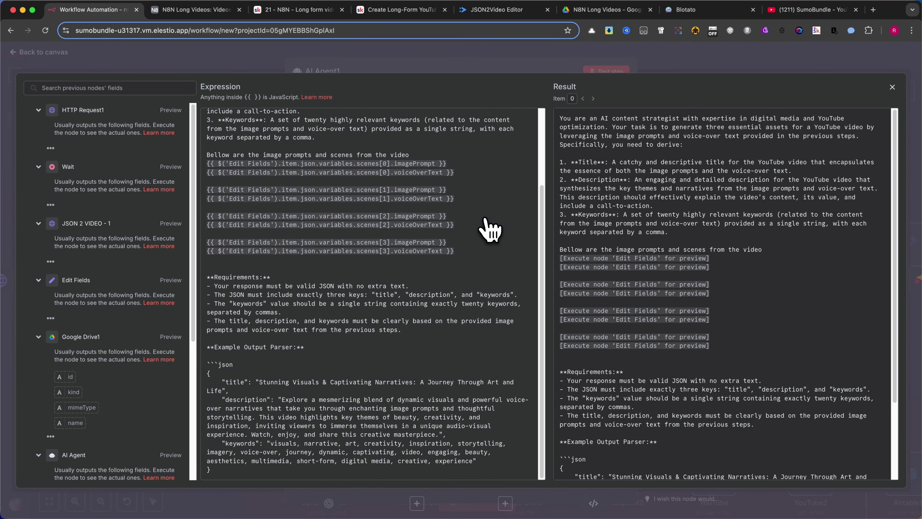
- Switch to the Create Long-Form YouTube classroom page on Skool and highlight the AI Agent 1 prompt
left_click(396, 10)
scroll(450, 228, "down", 7)
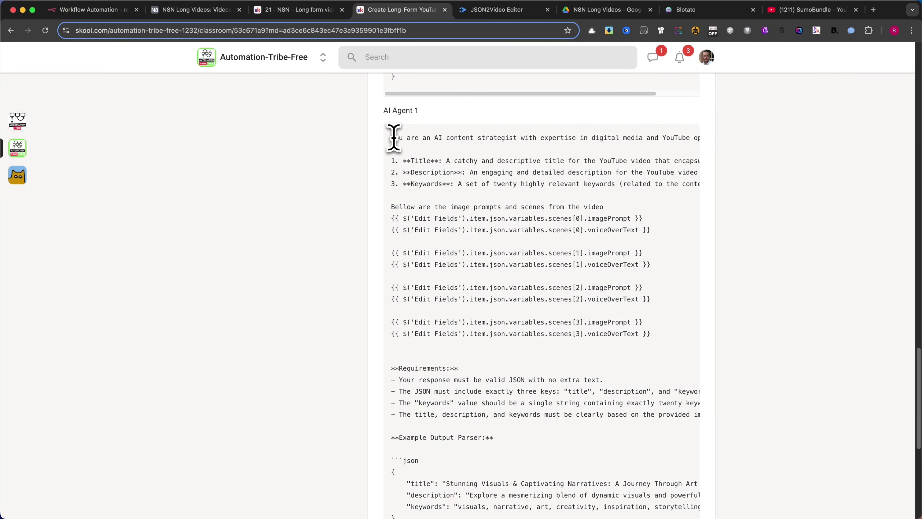
left_click_drag(394, 138, 587, 331)
scroll(519, 289, "down", 7)
scroll(519, 289, "up", 4)
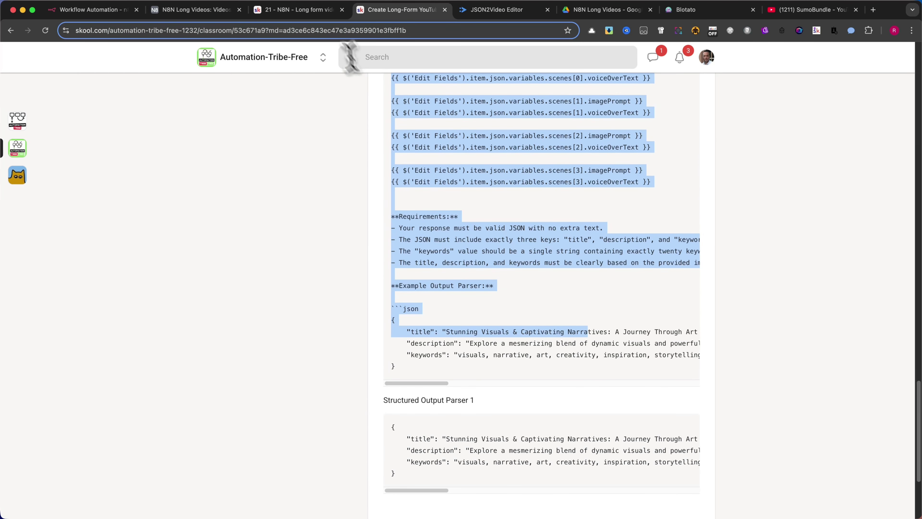
- Return to n8n, leave the expanded prompt, check AI Agent1's Require Specific Output Format setting, and close the node
left_click(104, 11)
left_click(430, 69)
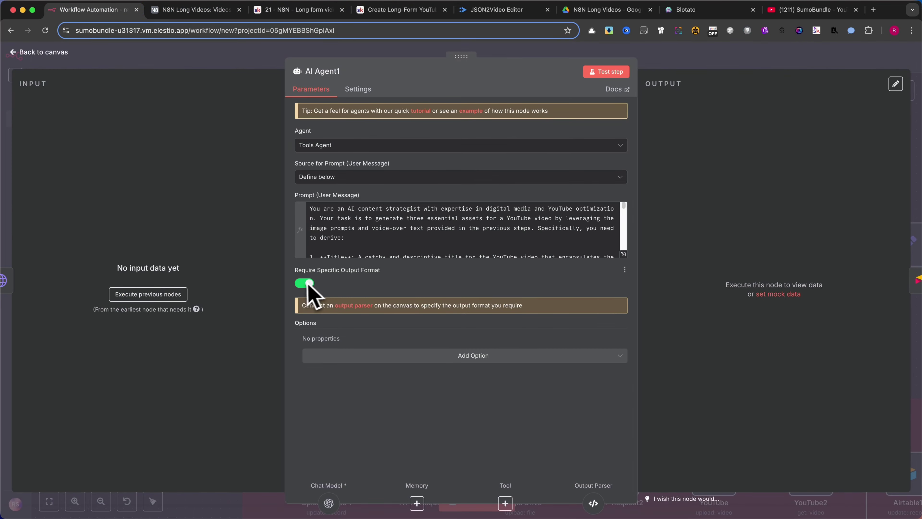
left_click(539, 61)
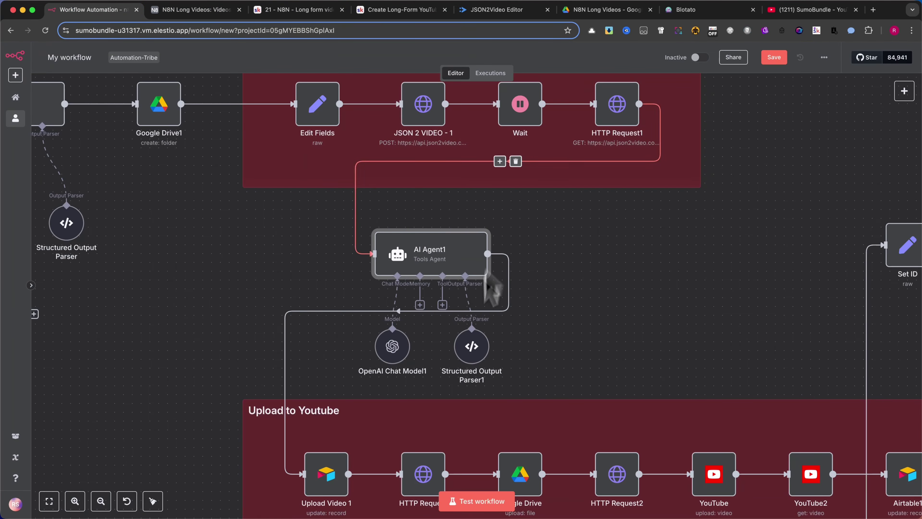
- Review Structured Output Parser1's JSON example, highlight the matching Structured Output Parser 1 code on the Skool page, and return to n8n to close the node
double_click(472, 345)
left_click_drag(330, 258, 296, 147)
left_click(397, 10)
scroll(429, 345, "down", 4)
left_click(402, 349)
left_click_drag(400, 338, 386, 275)
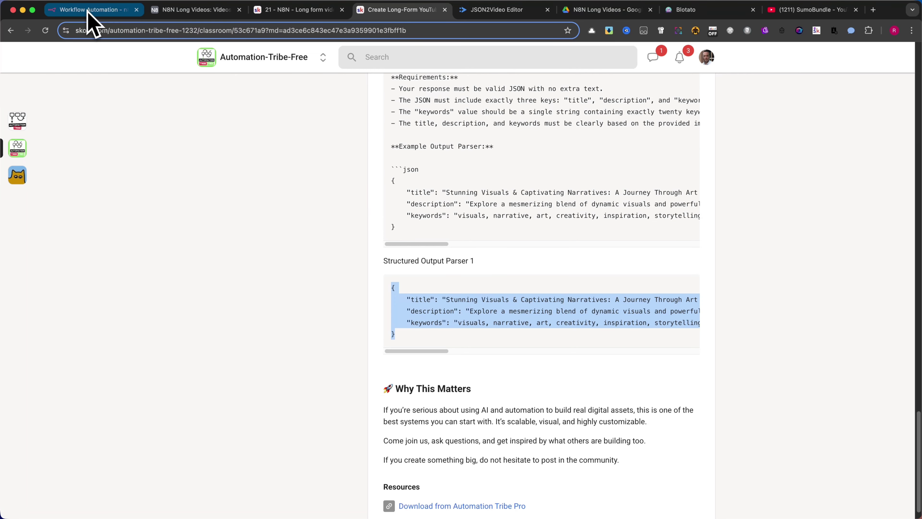
left_click(114, 13)
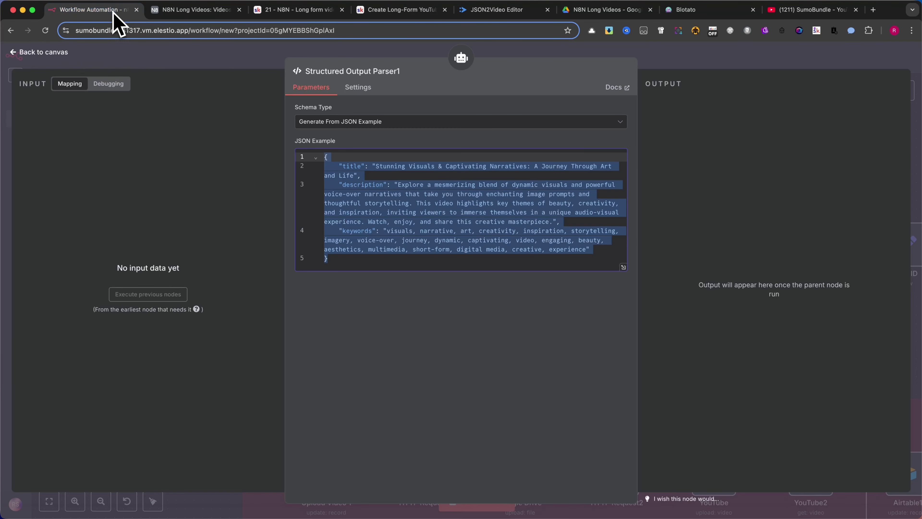
left_click(255, 54)
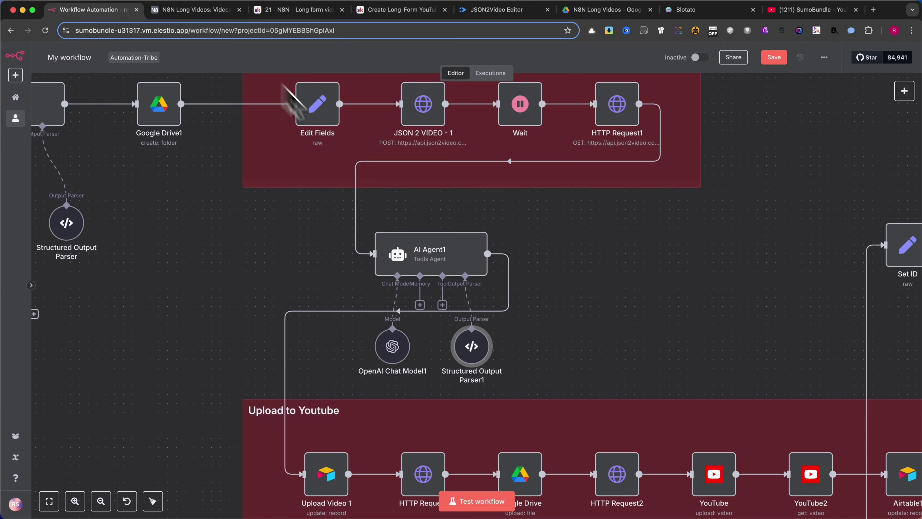
- Open the Upload Video 1 Airtable node in the Upload to Youtube section and review its update operation, base, table and column mapping
scroll(556, 218, "down", 5)
scroll(556, 218, "right", 3)
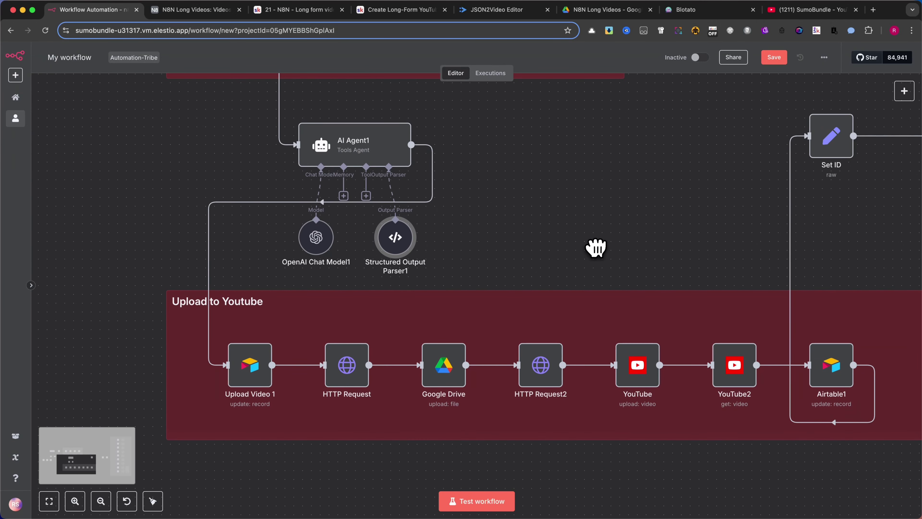
scroll(552, 269, "down", 2)
scroll(509, 236, "right", 3)
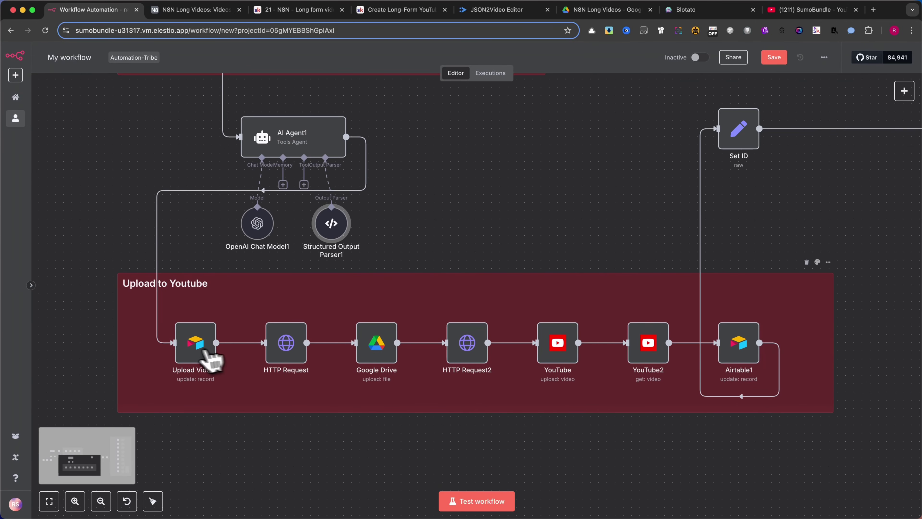
double_click(195, 348)
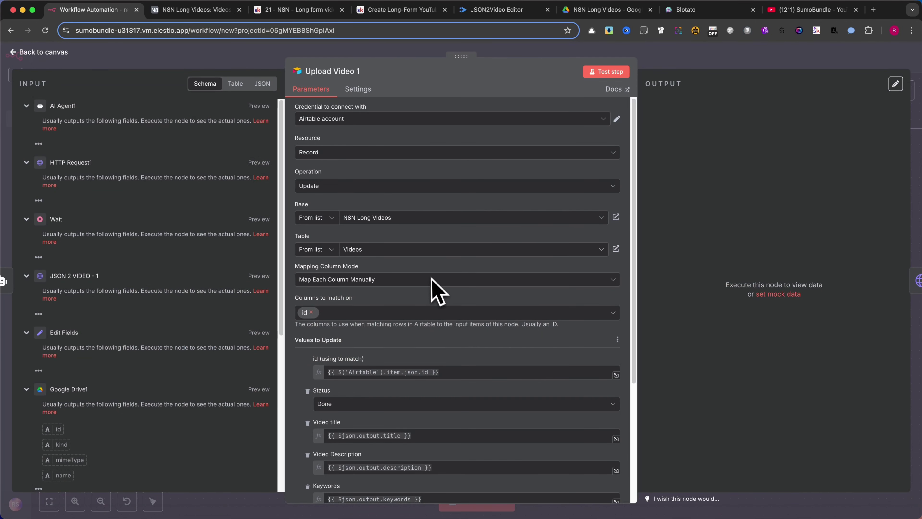
scroll(422, 267, "down", 1)
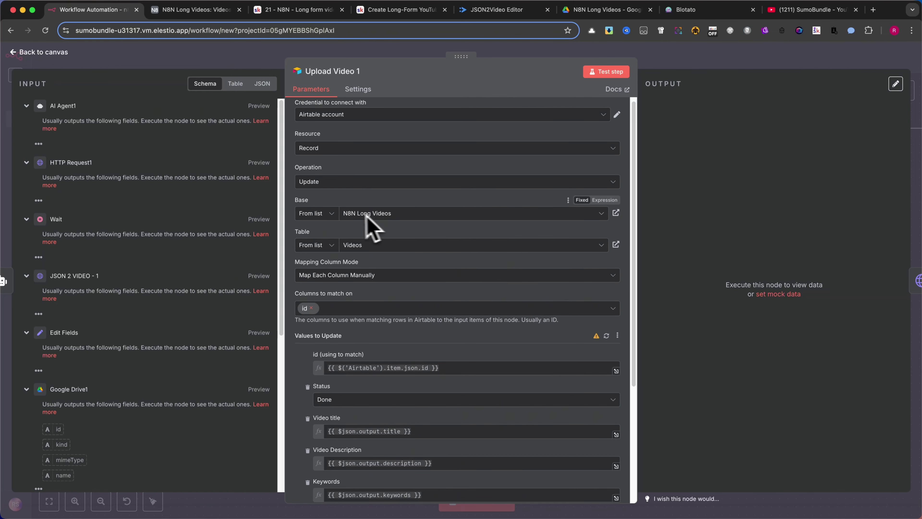
scroll(372, 265, "down", 3)
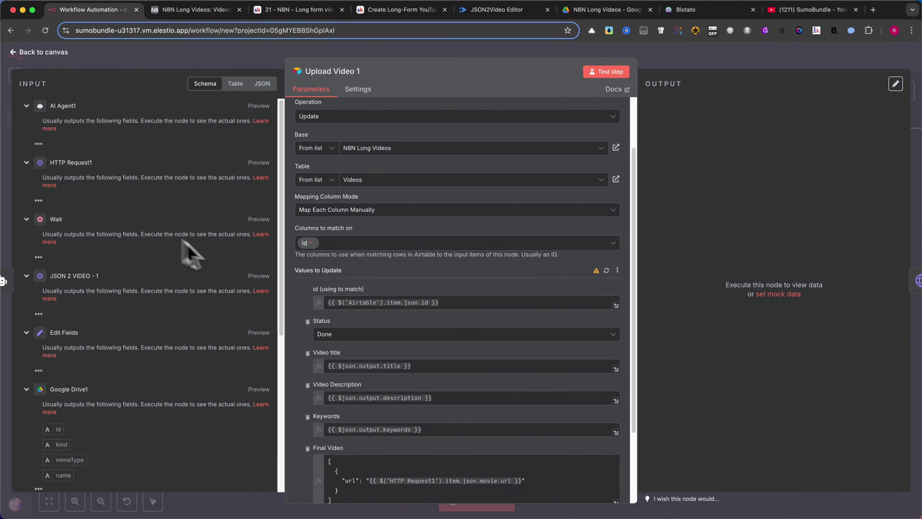
scroll(422, 323, "down", 4)
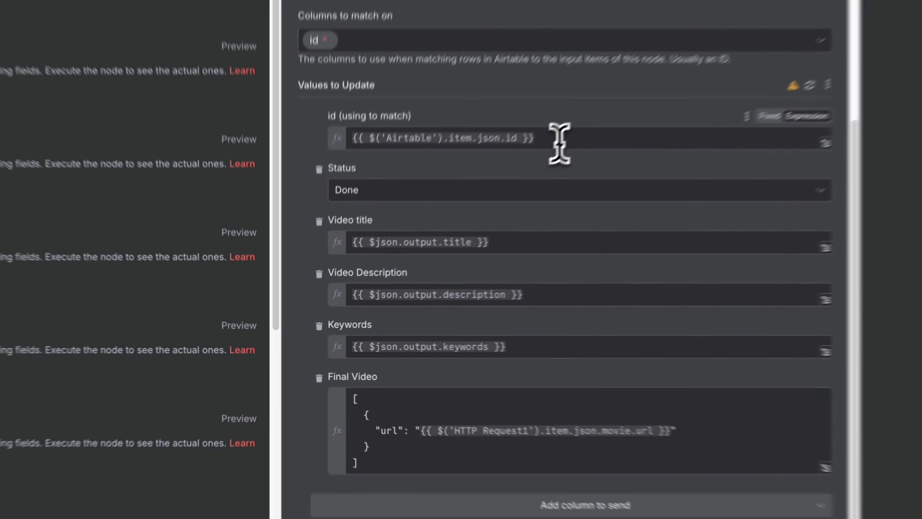
- Check Upload Video 1's expressions for the matching id, video title and remaining mapped fields, and close the node
left_click_drag(451, 220, 286, 213)
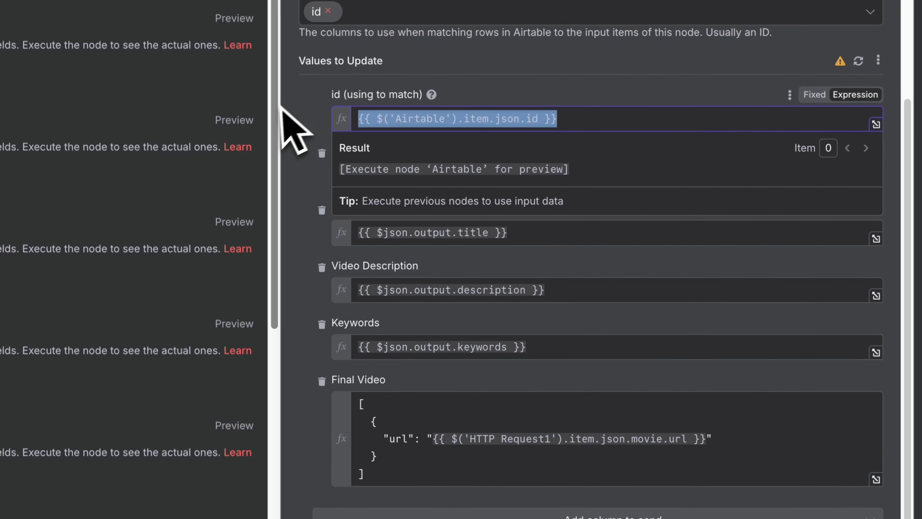
left_click(303, 202)
left_click_drag(512, 227, 299, 243)
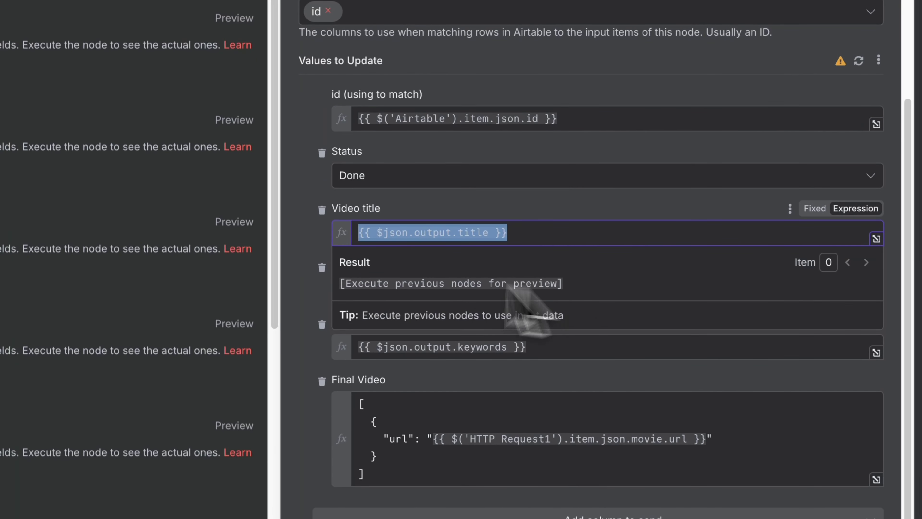
left_click(309, 507)
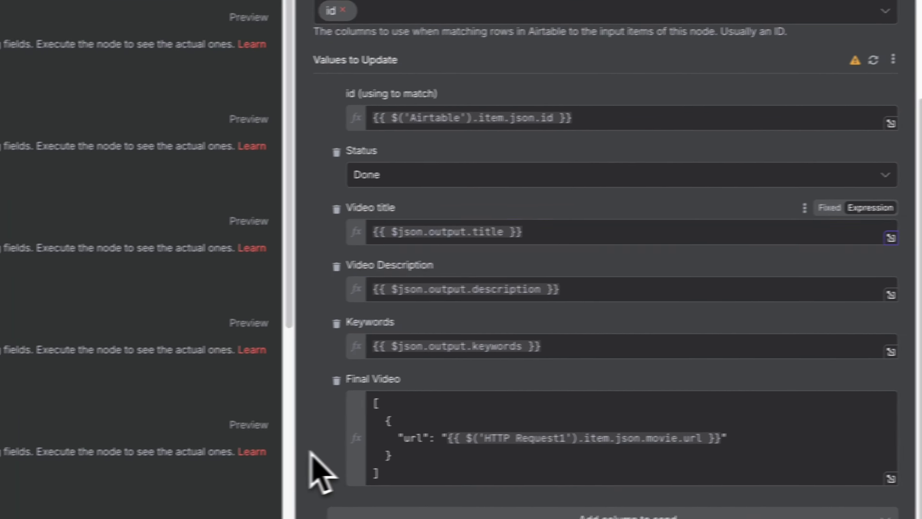
left_click(500, 411)
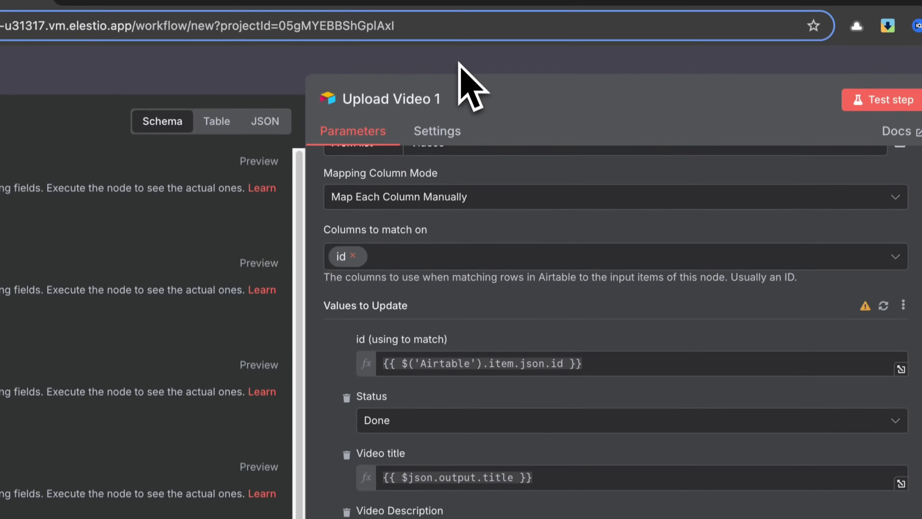
left_click(459, 66)
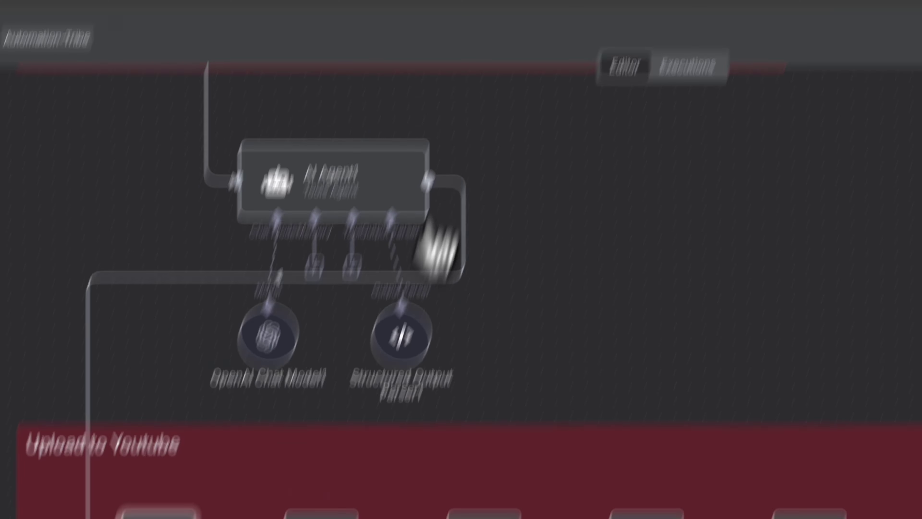
- Check the HTTP Request node's Final Video URL expression, and review the Google Drive upload node's parent folder expression
double_click(289, 345)
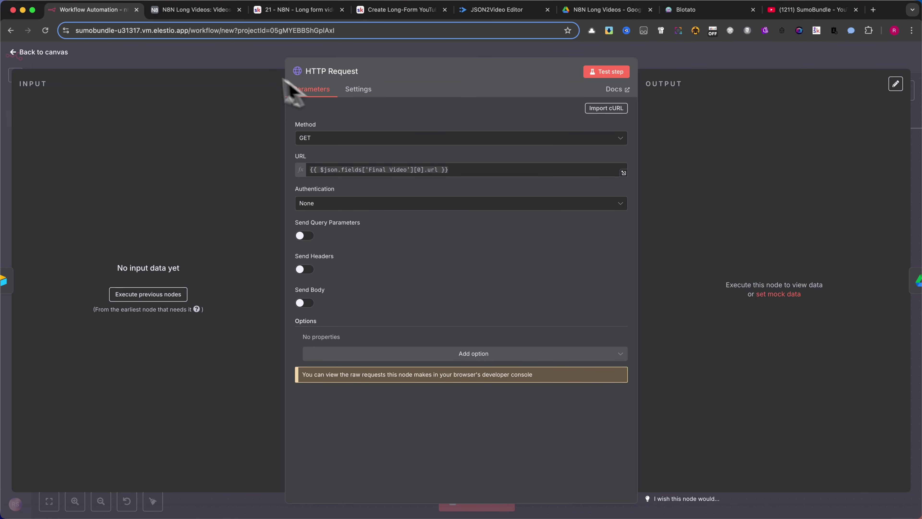
left_click(242, 67)
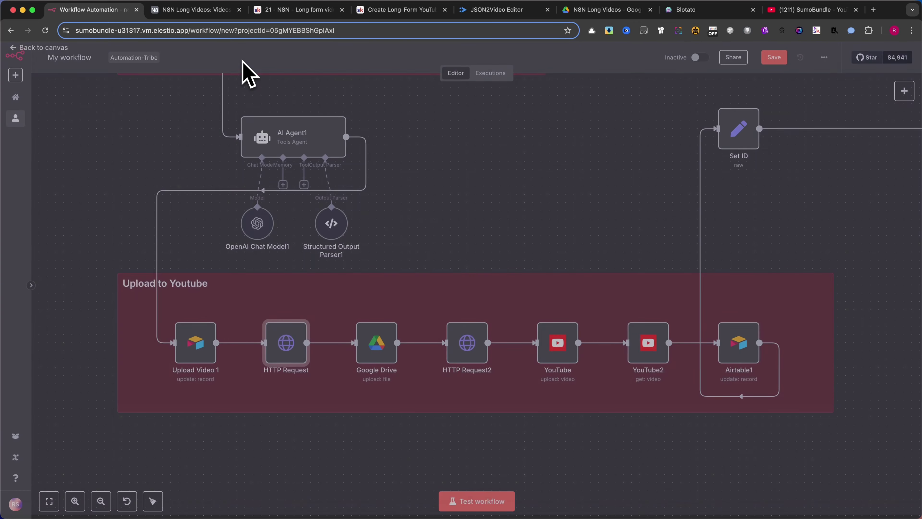
double_click(376, 348)
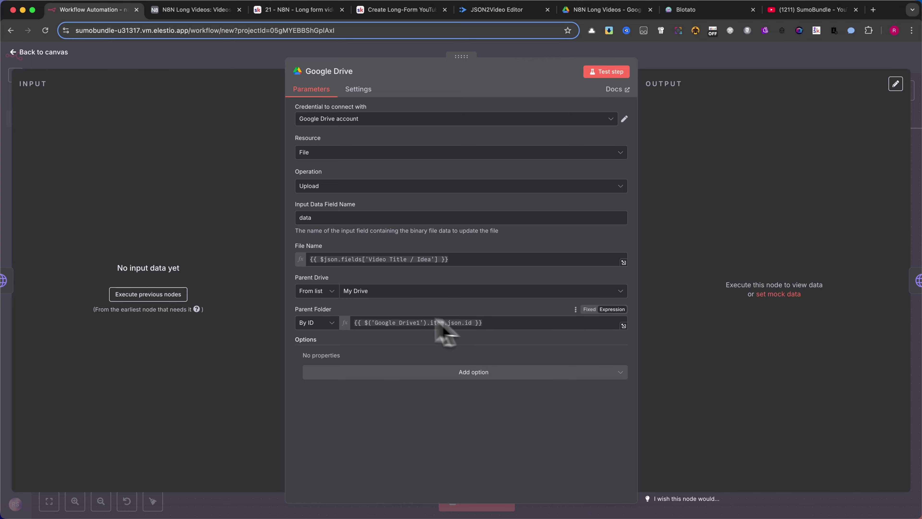
left_click(502, 323)
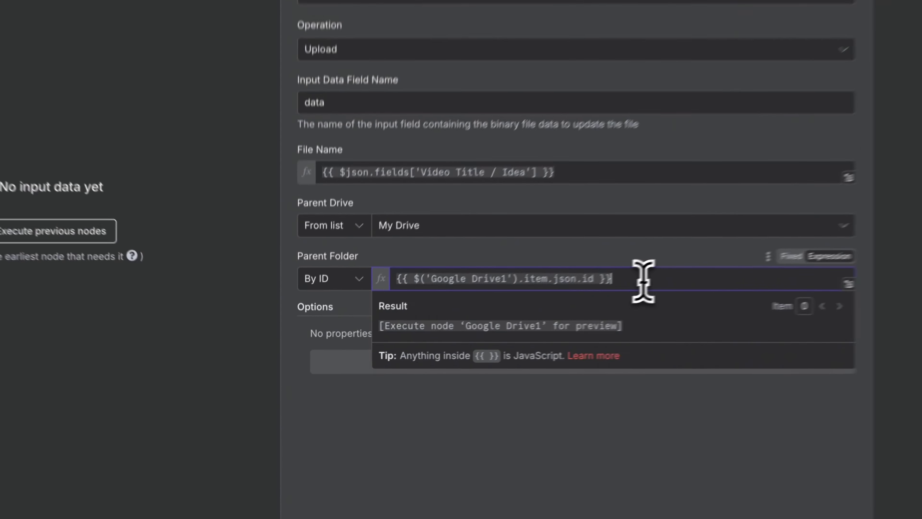
left_click_drag(643, 279, 353, 278)
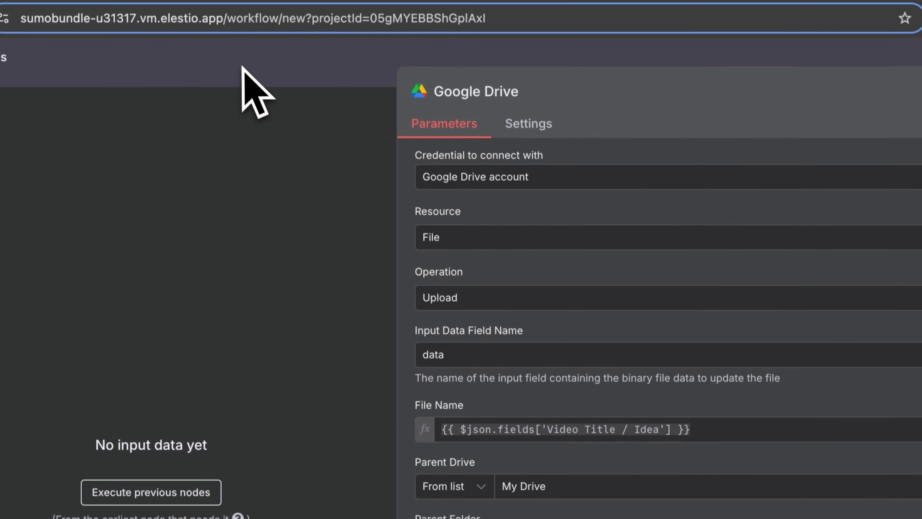
- Close the Google Drive node, review HTTP Request2's Final Video URL expression and its list of input nodes, and close that node
left_click(246, 93)
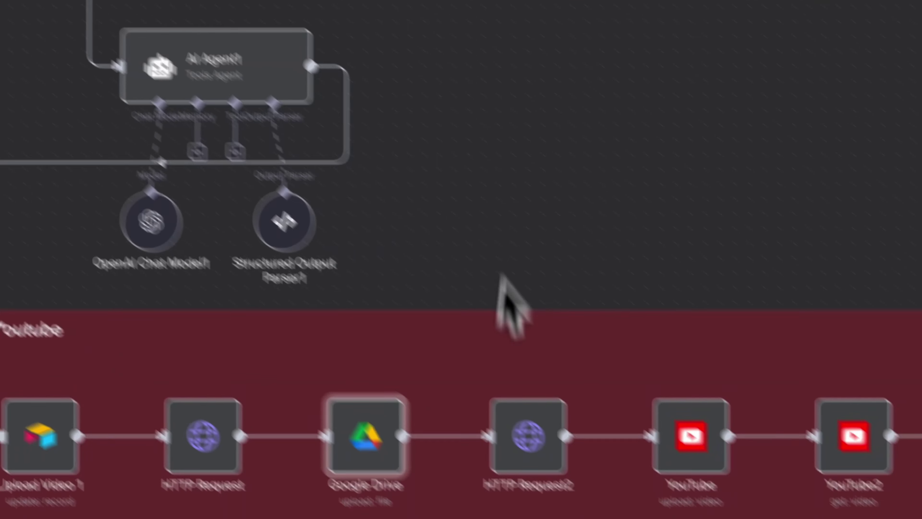
double_click(530, 429)
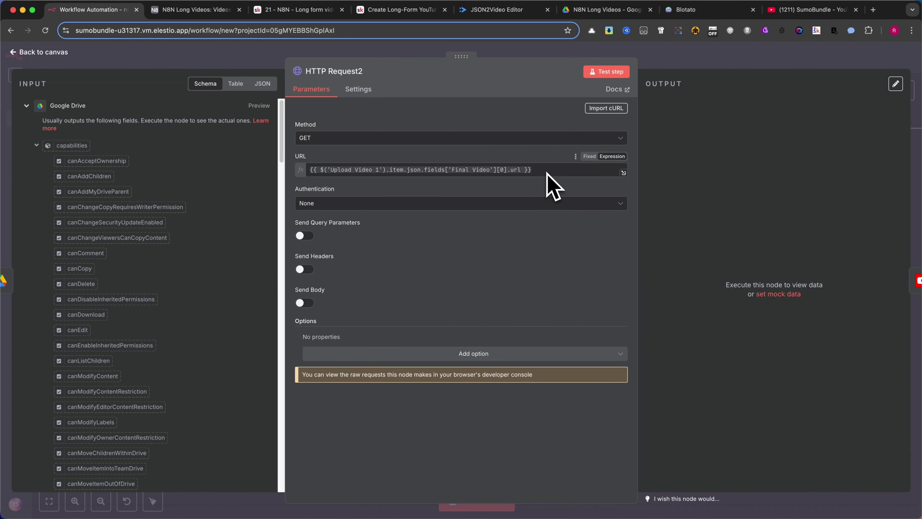
left_click_drag(541, 168, 338, 162)
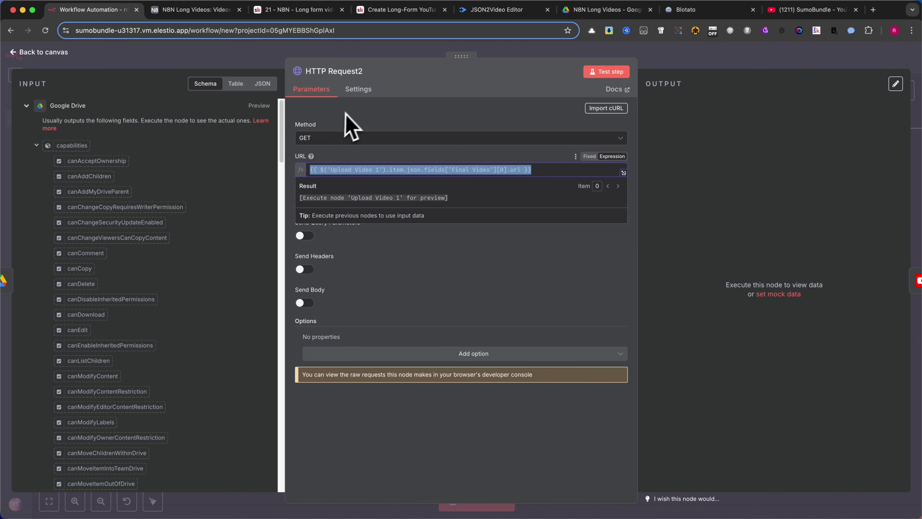
left_click(354, 120)
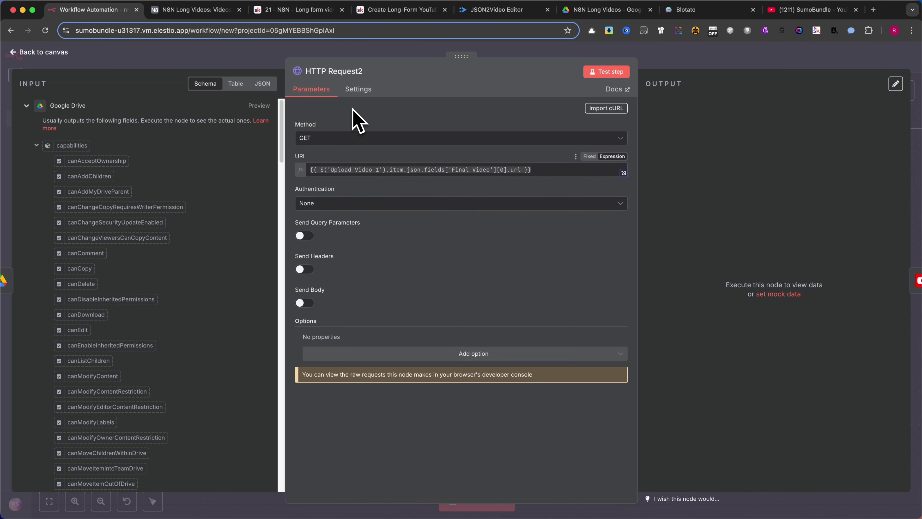
left_click(384, 47)
double_click(465, 349)
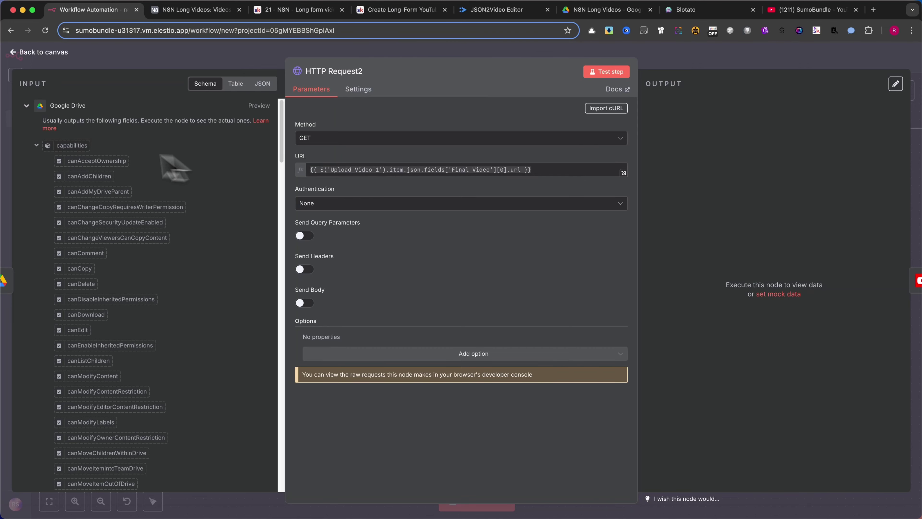
left_click(27, 107)
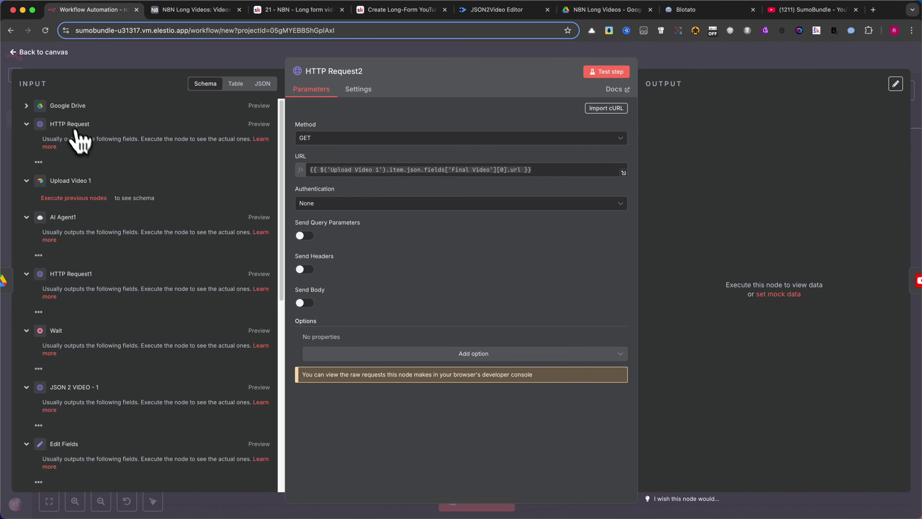
left_click(403, 51)
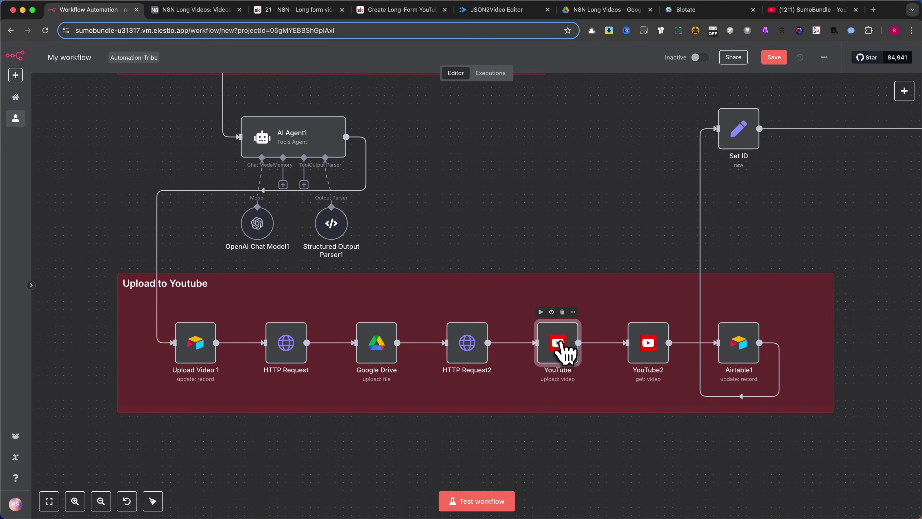
- Open the YouTube upload node, review its title expression, privacy status and tags expression, and close it
double_click(561, 349)
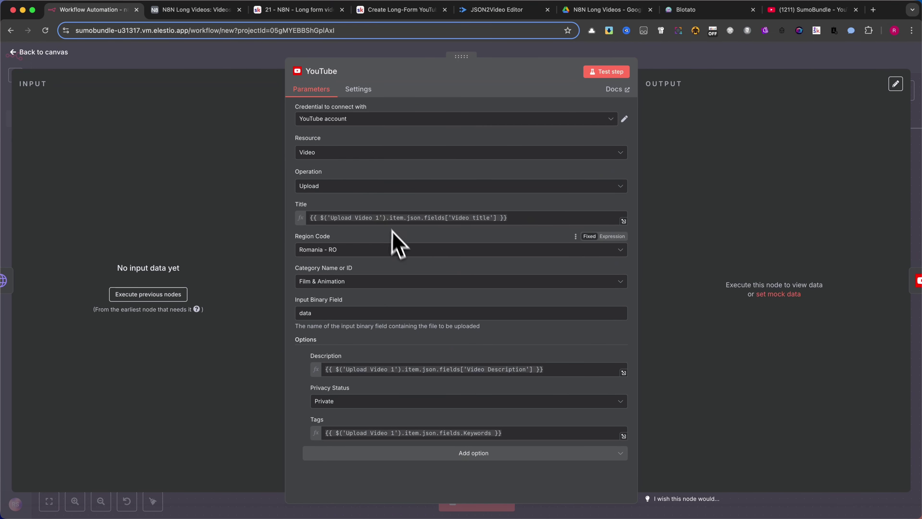
left_click(411, 218)
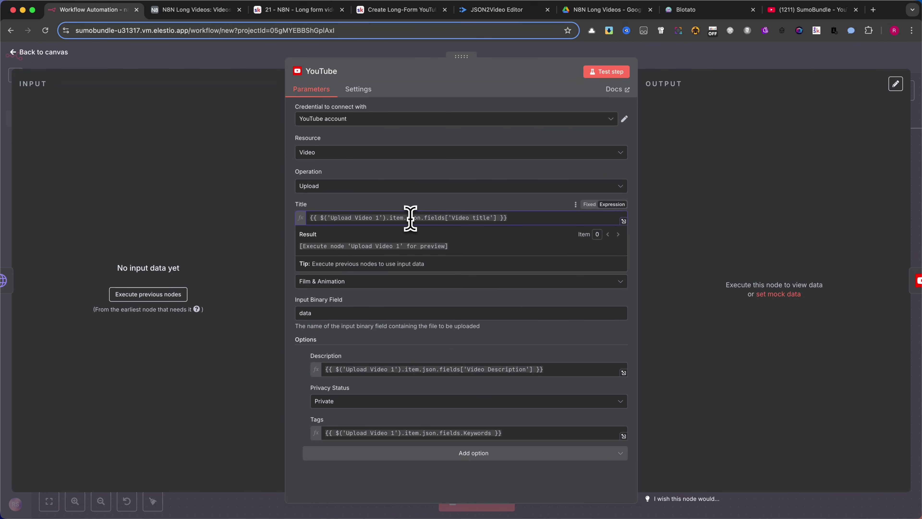
left_click(275, 218)
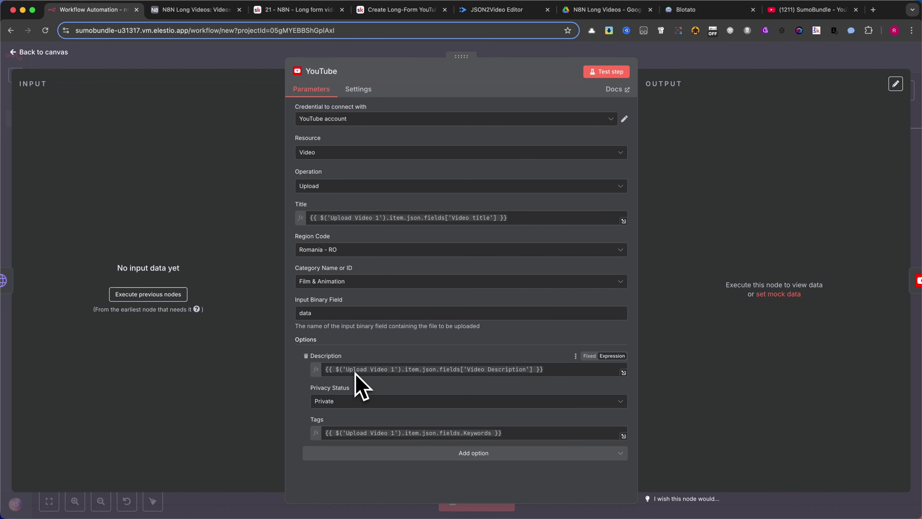
left_click(351, 401)
left_click(346, 428)
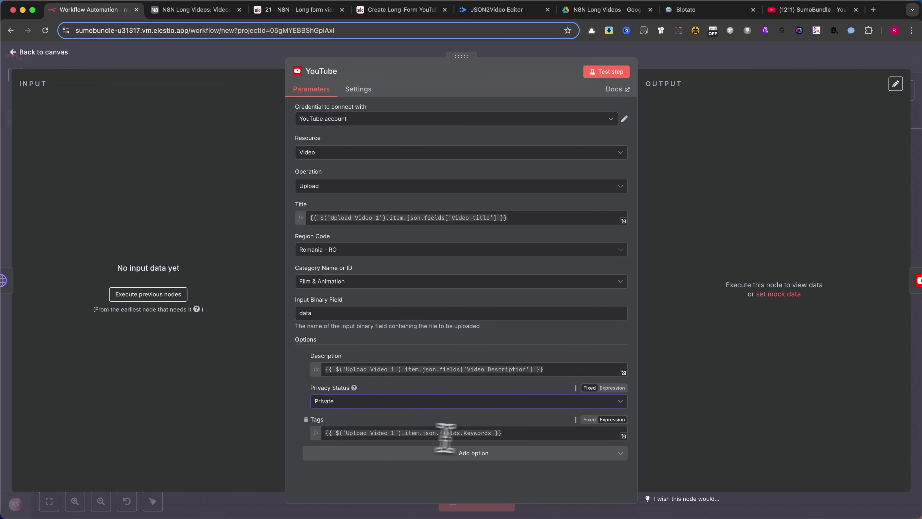
left_click_drag(529, 435, 308, 444)
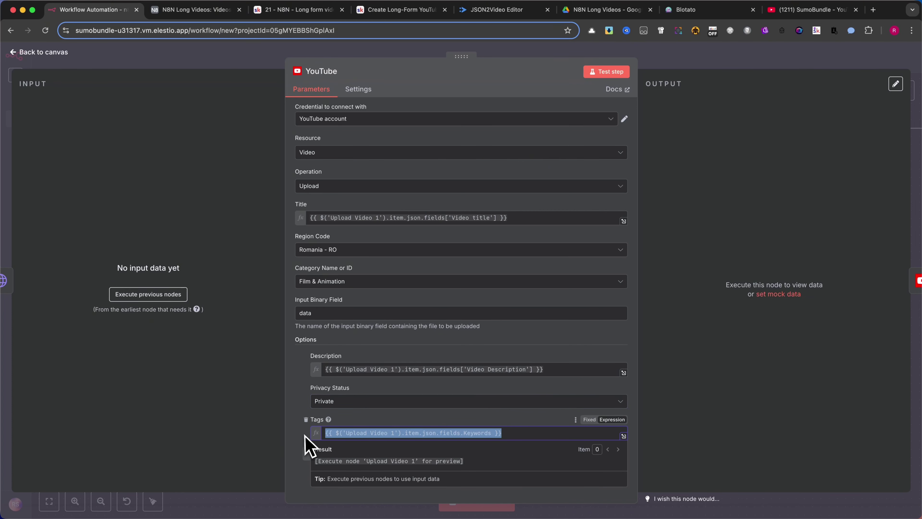
left_click(300, 403)
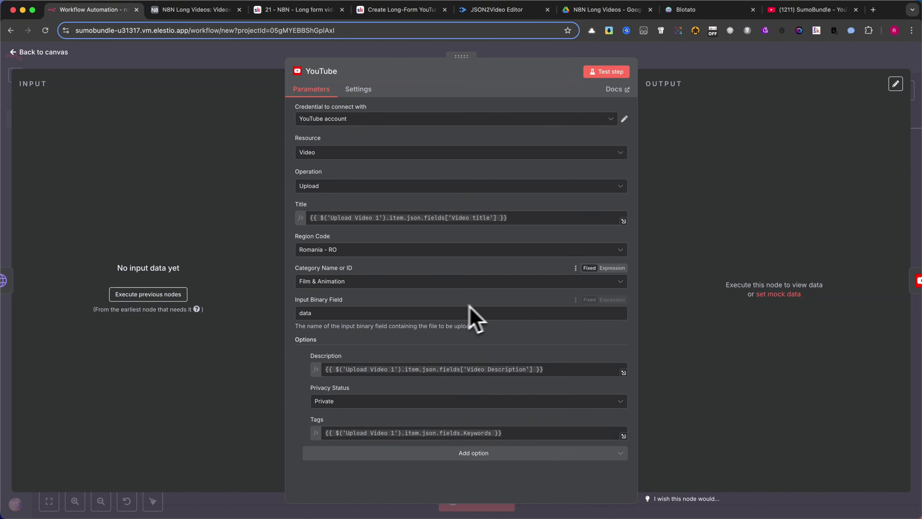
left_click(358, 55)
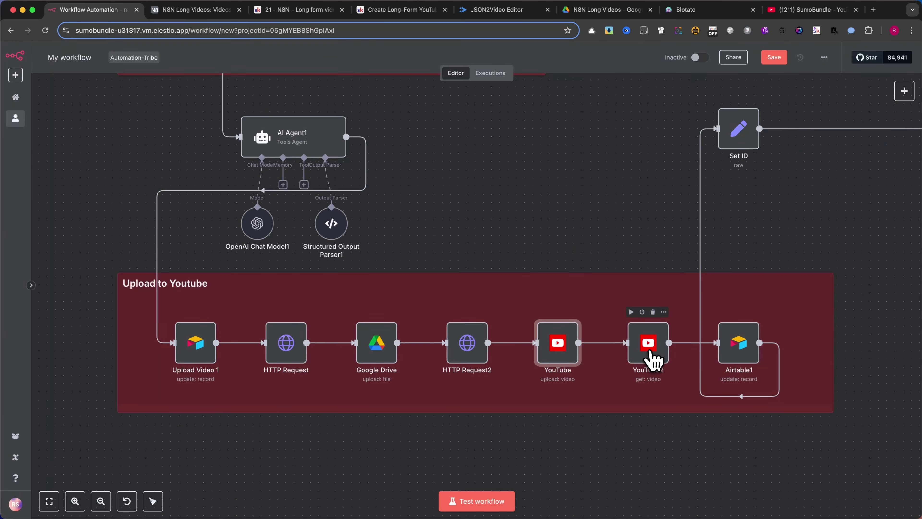
- Check YouTube2's get operation and Video ID expression, and open Airtable1 to review its record update settings and mapped values
double_click(649, 351)
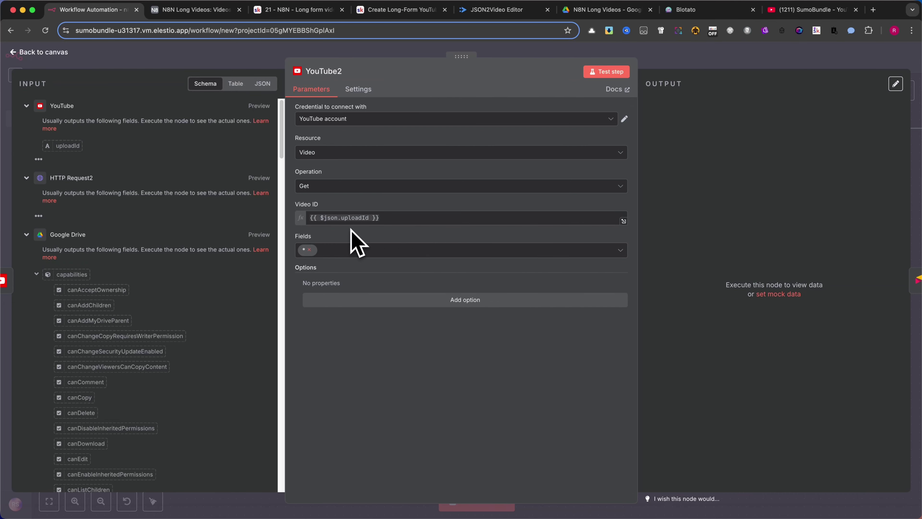
left_click(253, 55)
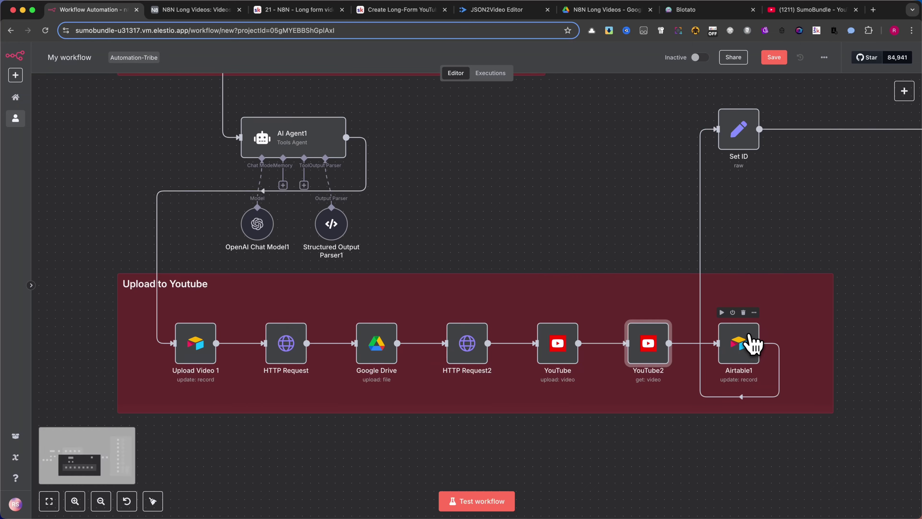
double_click(751, 345)
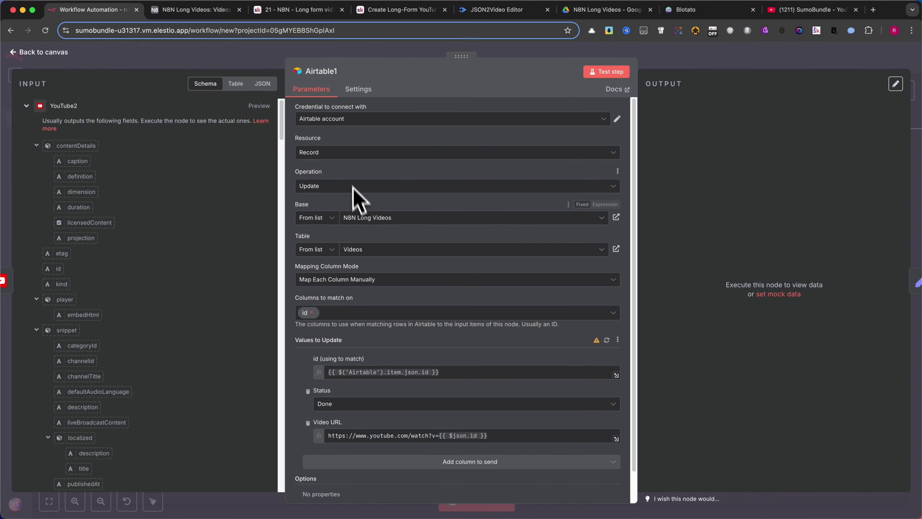
scroll(363, 229, "down", 2)
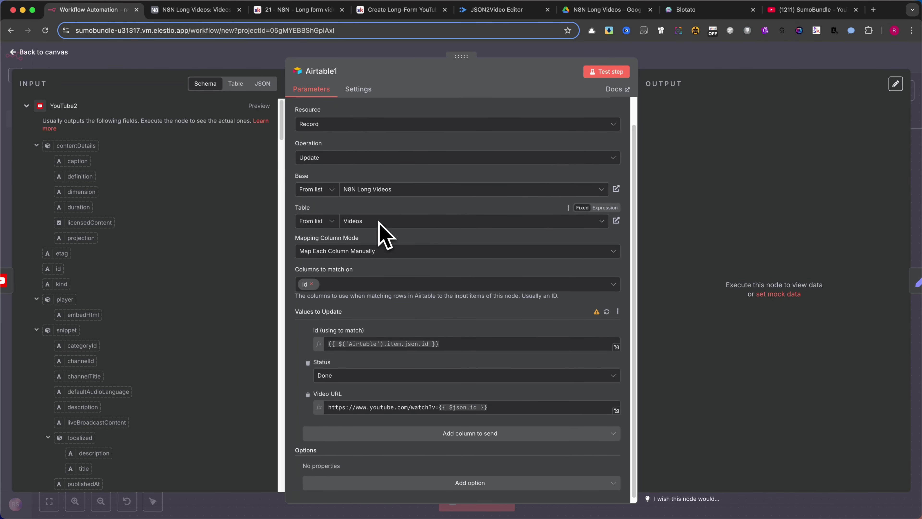
scroll(389, 254, "down", 1)
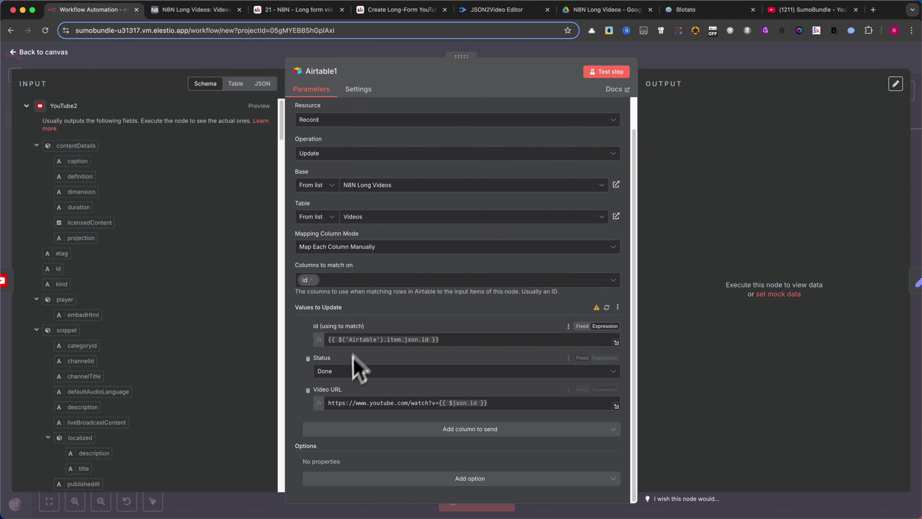
- Switch to the N8N Long Videos base in Airtable to check the Status and Video URL columns, and return to n8n
left_click(195, 10)
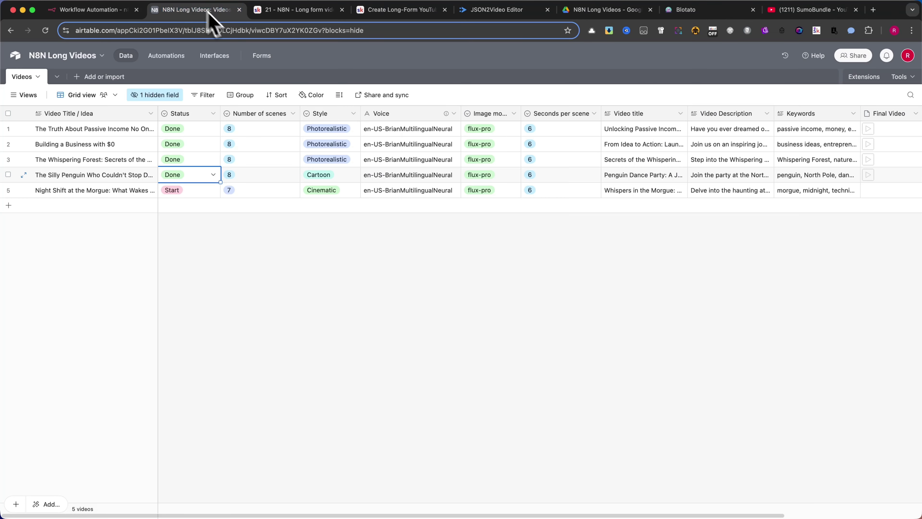
scroll(767, 191, "right", 5)
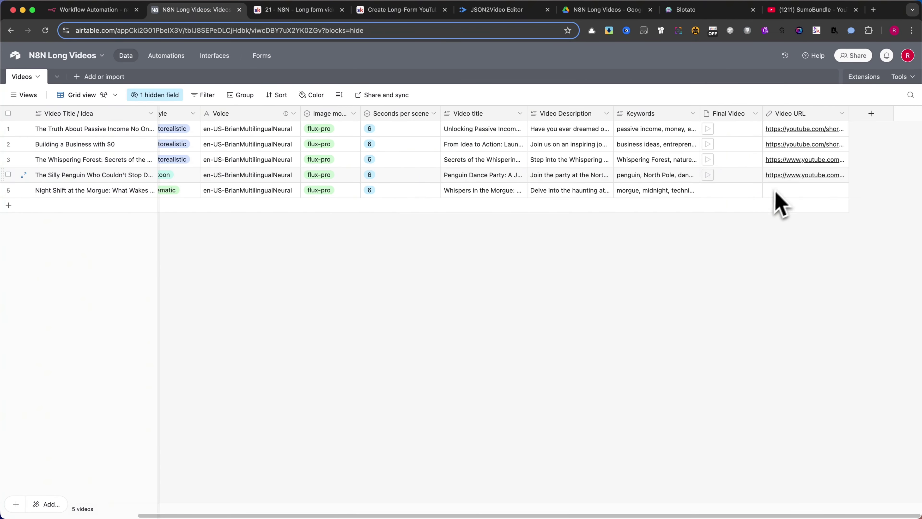
left_click(91, 10)
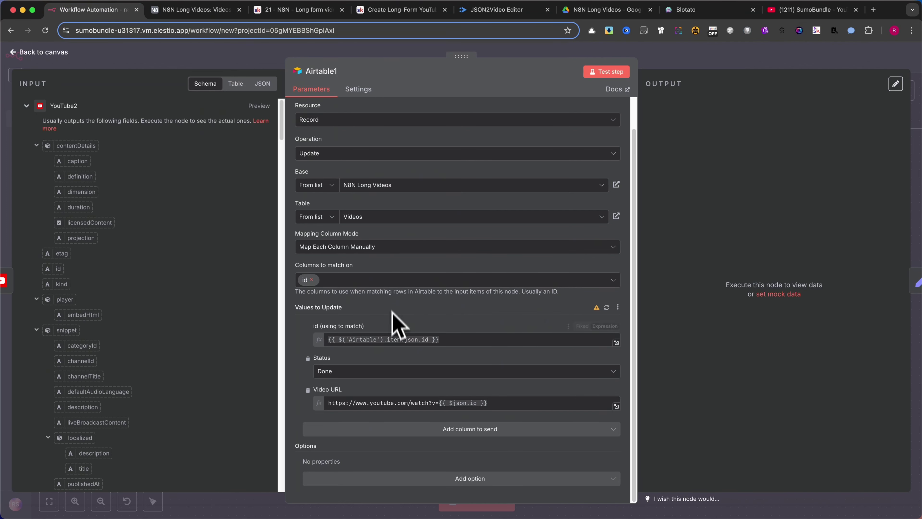
- Highlight the YouTube watch address and the id expression in Airtable1's Video URL value, and close the node
left_click_drag(439, 404, 393, 403)
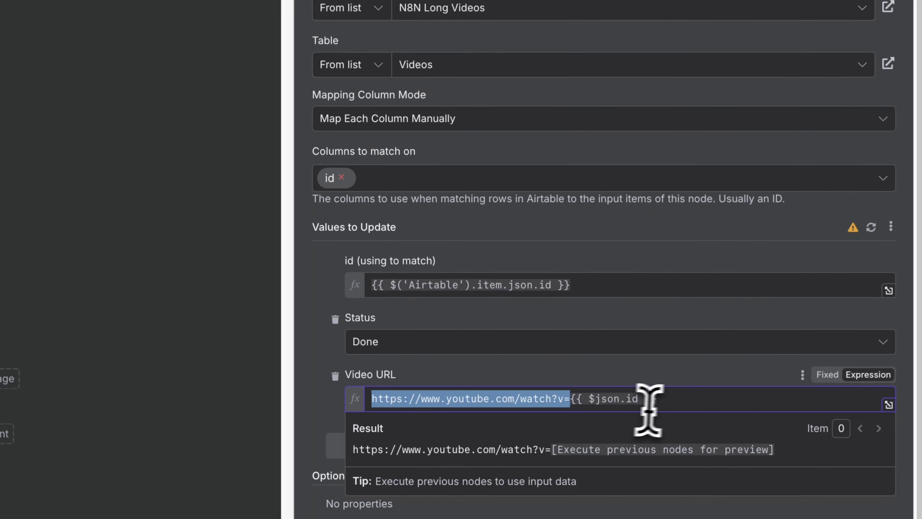
left_click_drag(490, 404, 455, 403)
left_click_drag(601, 402, 572, 402)
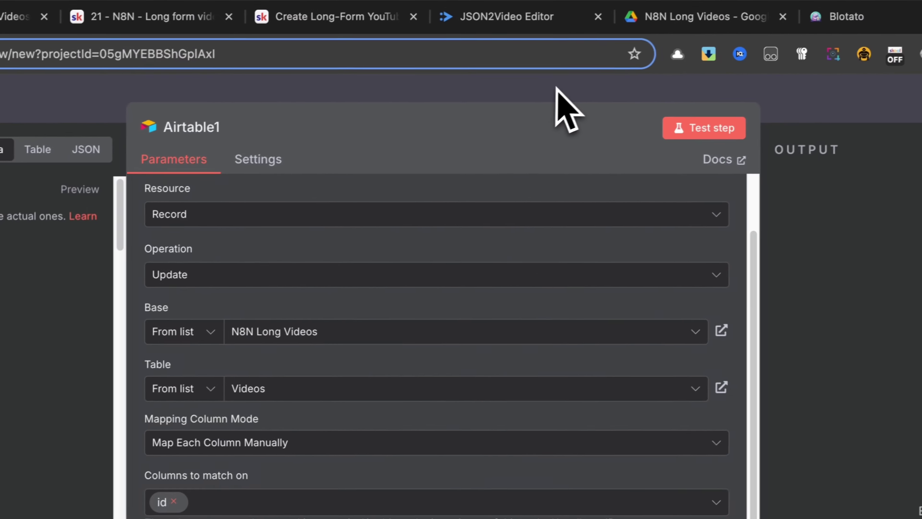
left_click(557, 89)
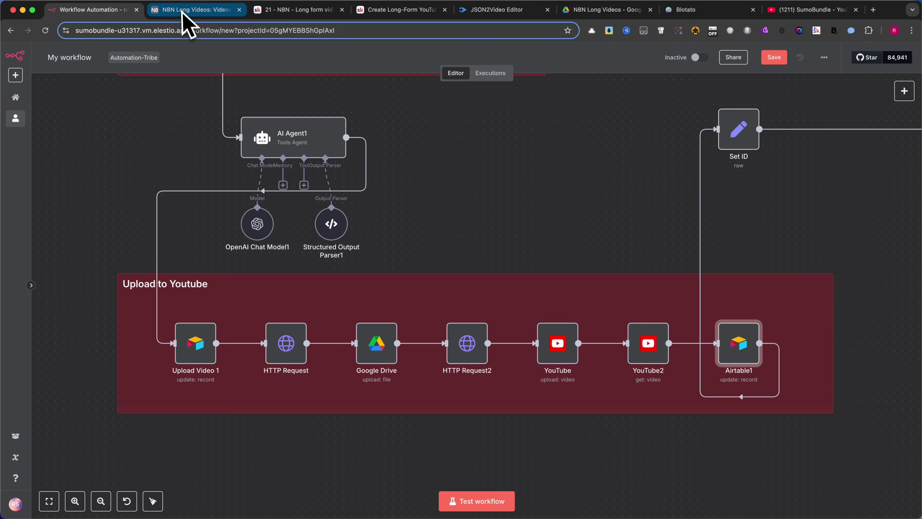
- Open the Silly Penguin record's Video URL from Airtable, and briefly play and pause the uploaded video on YouTube
left_click(190, 10)
left_click(784, 180)
left_click(784, 176)
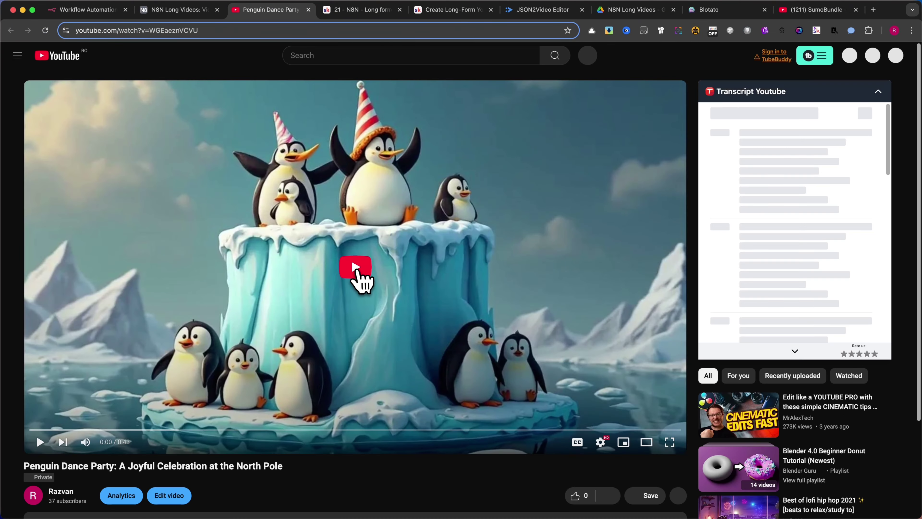
left_click(357, 271)
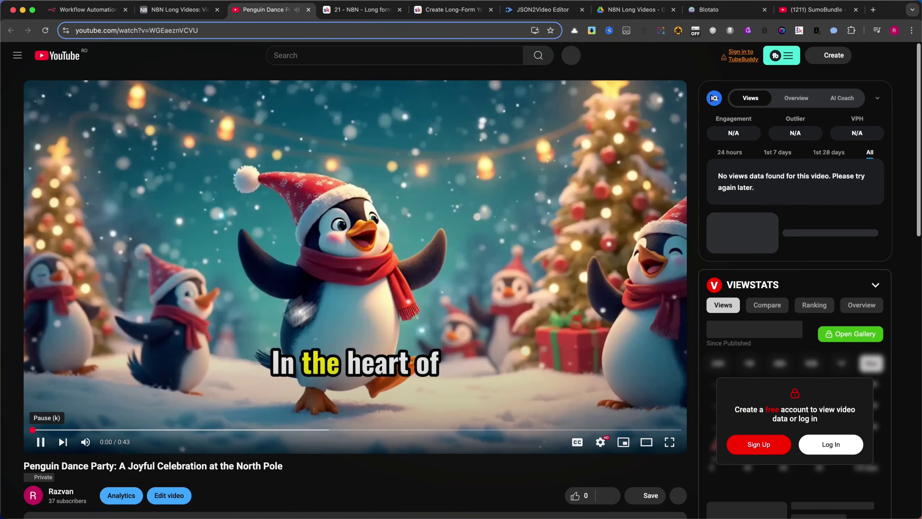
left_click(41, 442)
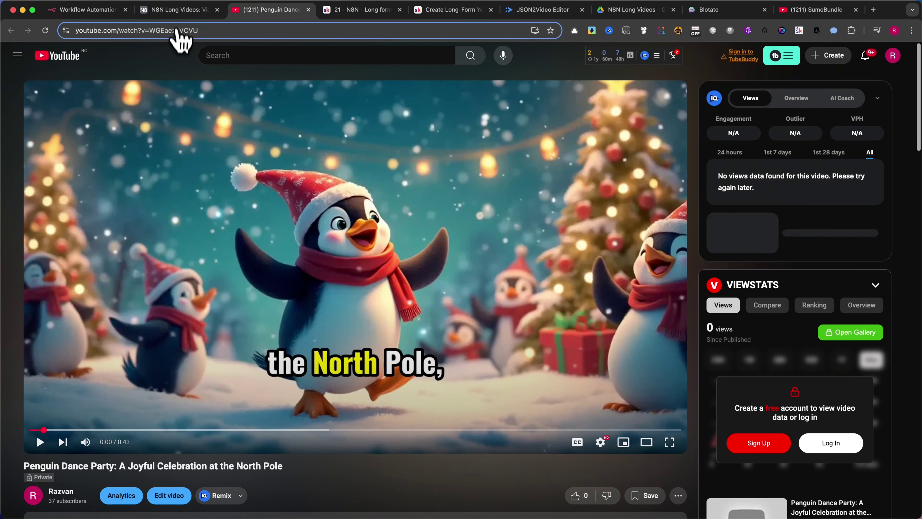
- Return to the n8n workflow and examine the Promote youtube video section with its connected social network nodes
left_click(80, 13)
scroll(518, 243, "right", 3)
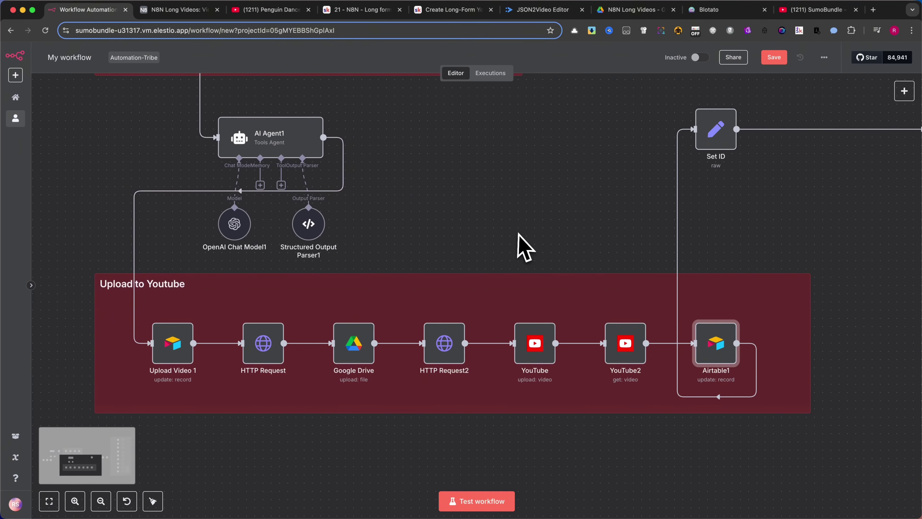
scroll(508, 237, "down", 5)
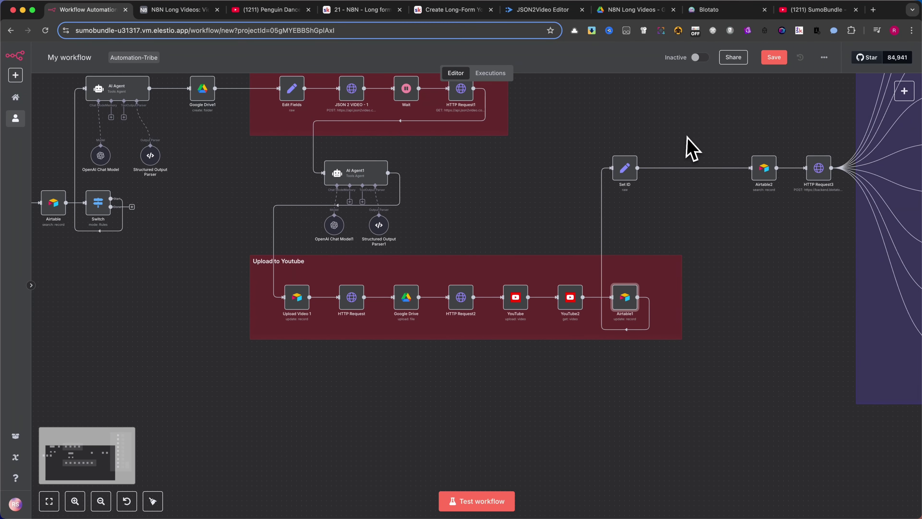
left_click_drag(689, 148, 447, 243)
scroll(469, 229, "down", 2)
left_click_drag(507, 180, 466, 216)
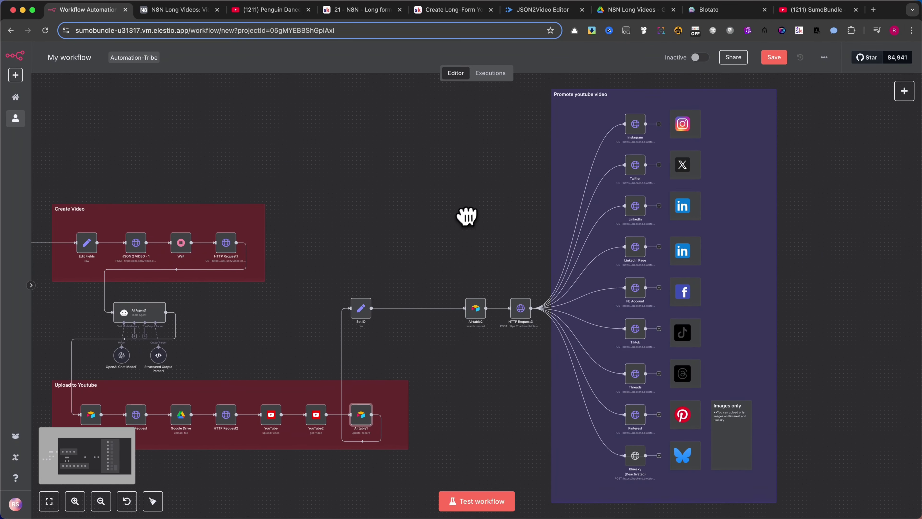
- Switch to Blotato and look through its Settings page, including the options for connecting social accounts
left_click(709, 11)
scroll(392, 223, "up", 10)
scroll(390, 213, "up", 5)
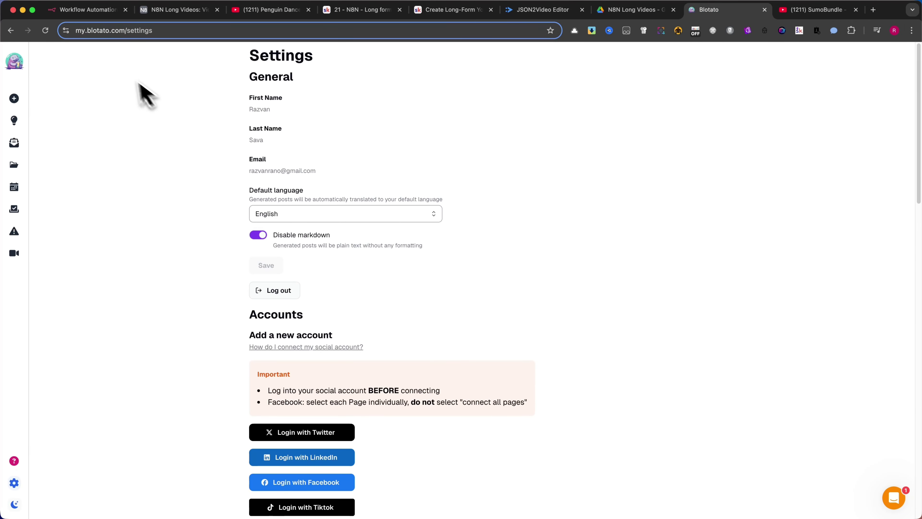
scroll(254, 222, "down", 10)
scroll(254, 221, "up", 12)
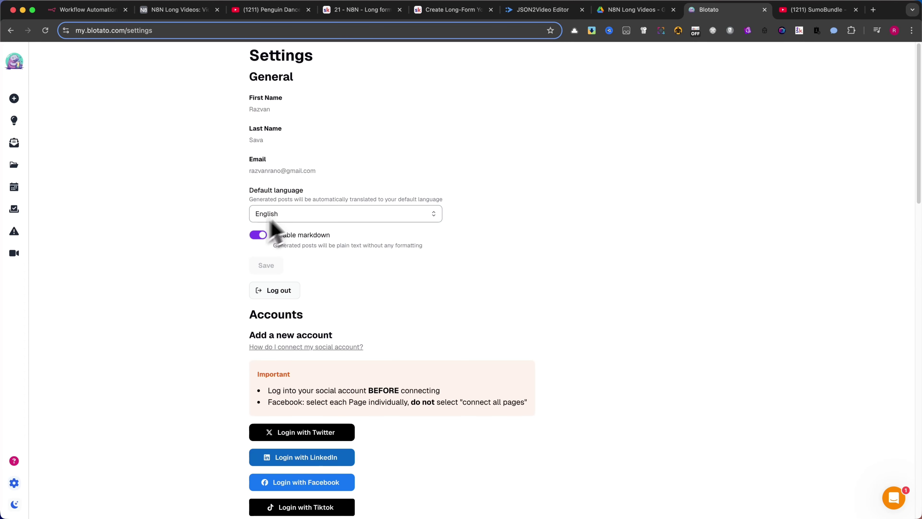
- Revisit the social network nodes in n8n, and switch to the SumoBundle channel's videos on YouTube
left_click(83, 11)
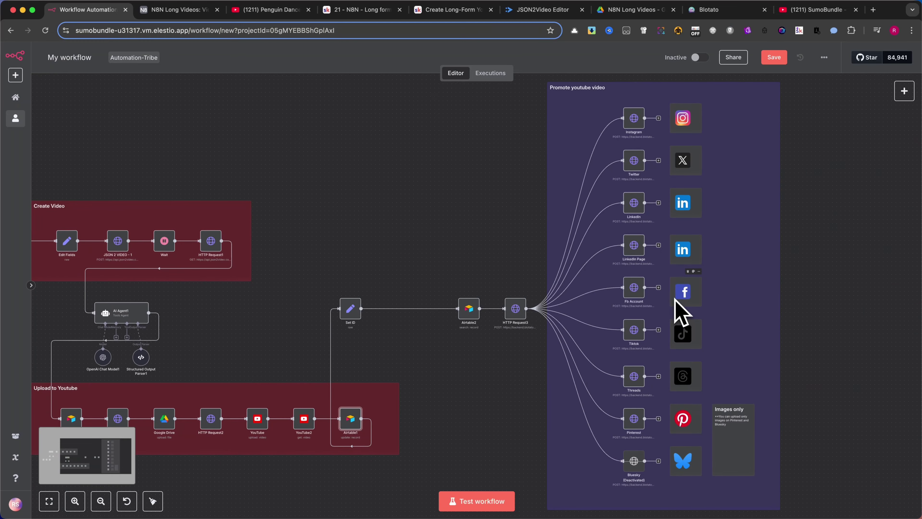
left_click(807, 14)
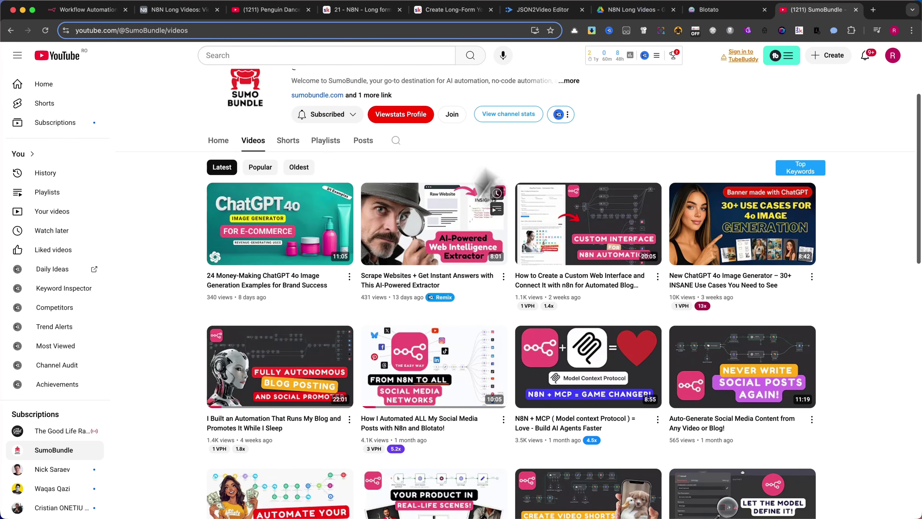
- Switch to the Automation-Tribe-Free classroom on Skool, open the N8N Automations course and view its Post to ALL social media networks lesson
mouse_move(451, 367)
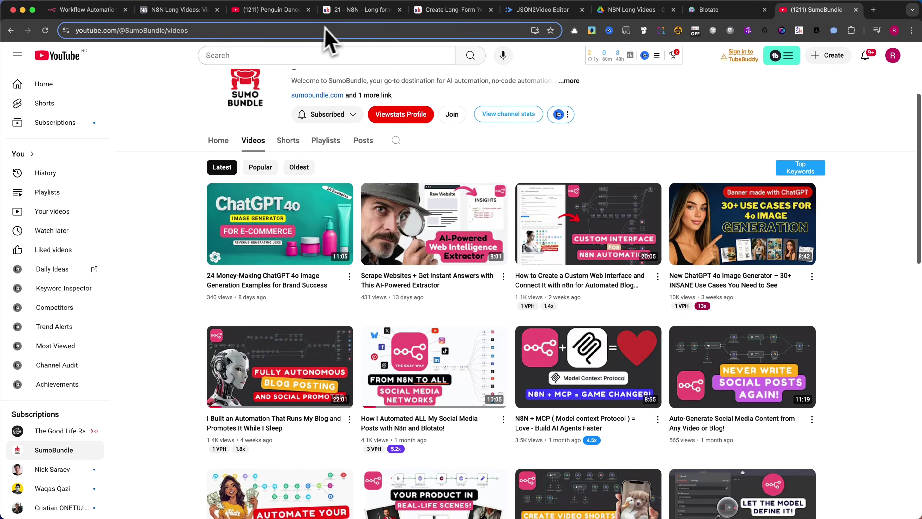
left_click(441, 11)
scroll(350, 144, "up", 20)
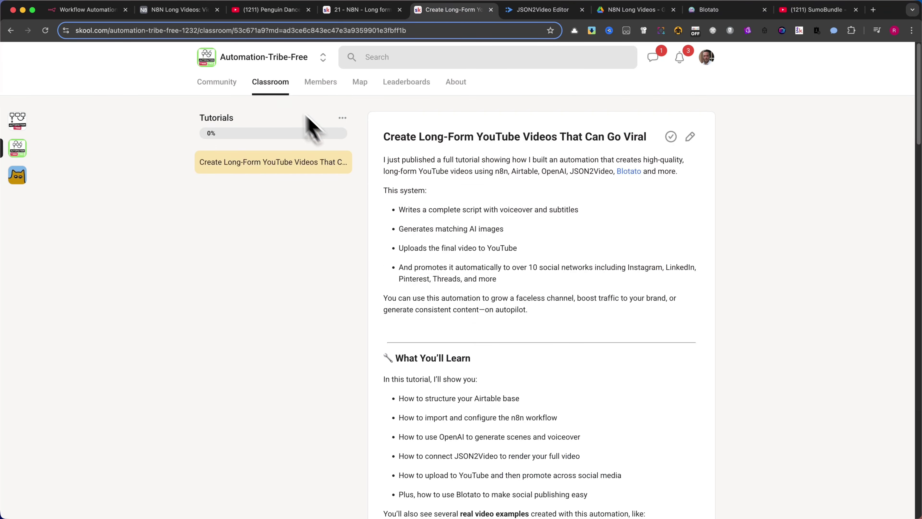
left_click(270, 83)
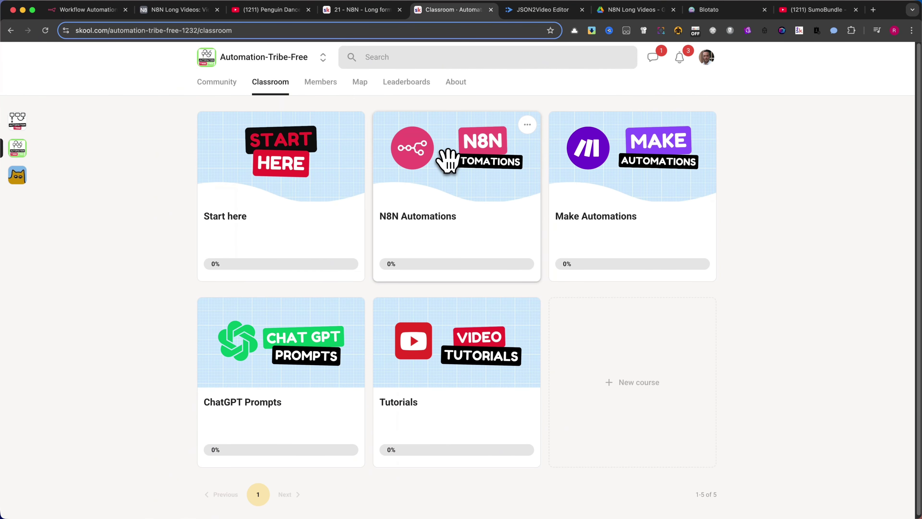
left_click(459, 176)
left_click(448, 173)
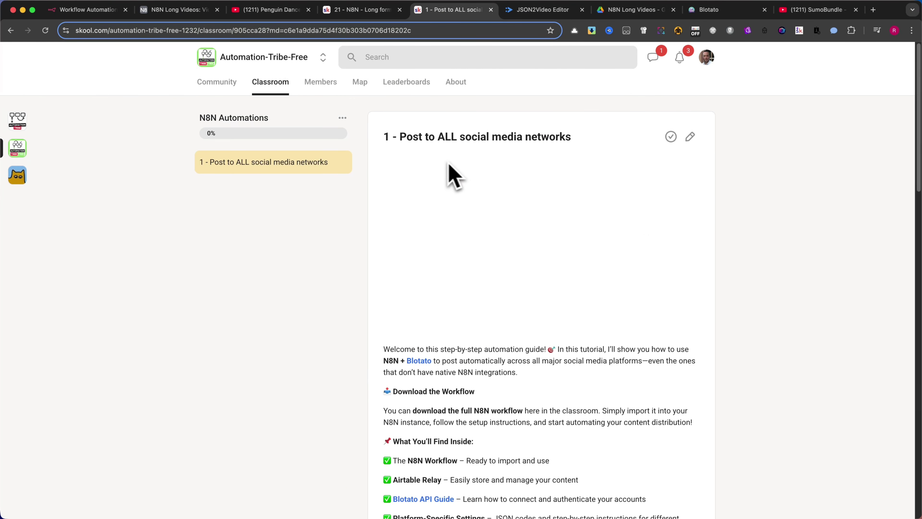
left_click(400, 322)
scroll(457, 359, "down", 1)
scroll(471, 349, "up", 1)
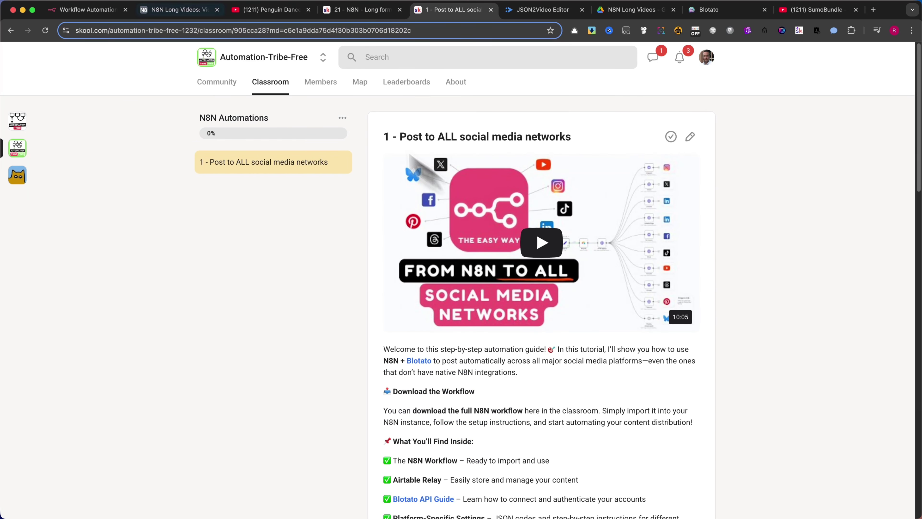
- Revisit the n8n workflow, and return to Automation-Tribe-Free on Skool to open its Community feed
left_click(89, 10)
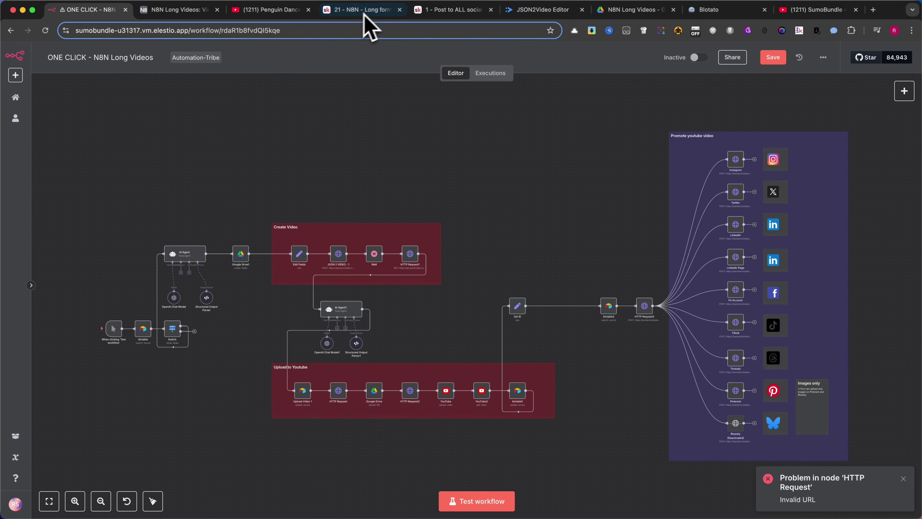
left_click(374, 11)
left_click(434, 10)
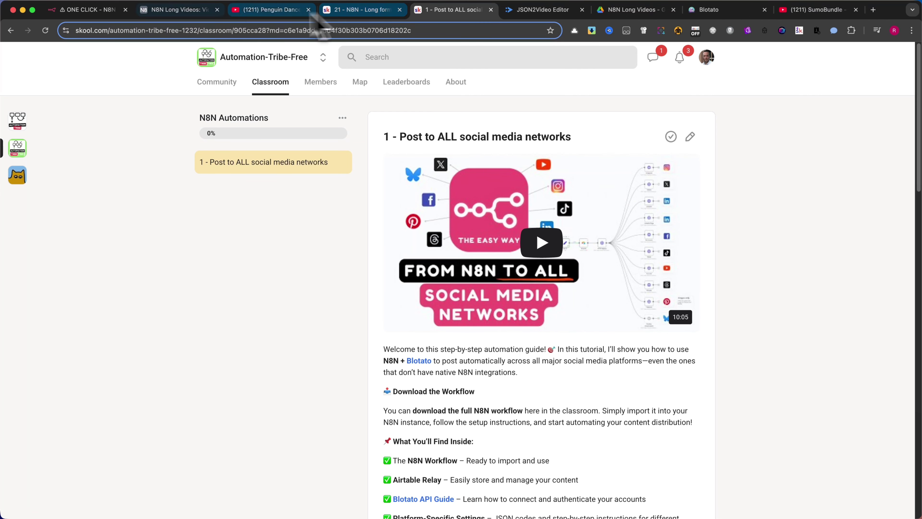
left_click(217, 91)
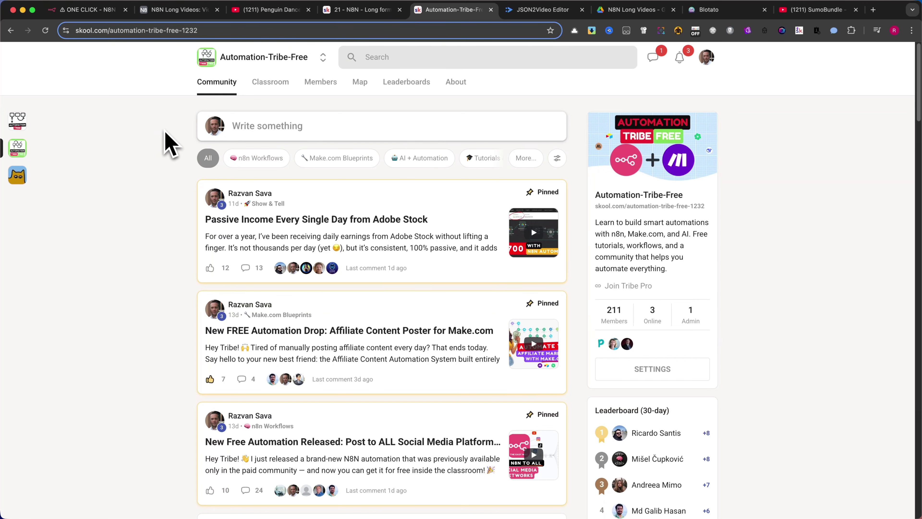
- Dismiss the error notification in the n8n workflow, and switch to the Long form video - One click lesson in Automation Tribe on Skool
left_click(71, 11)
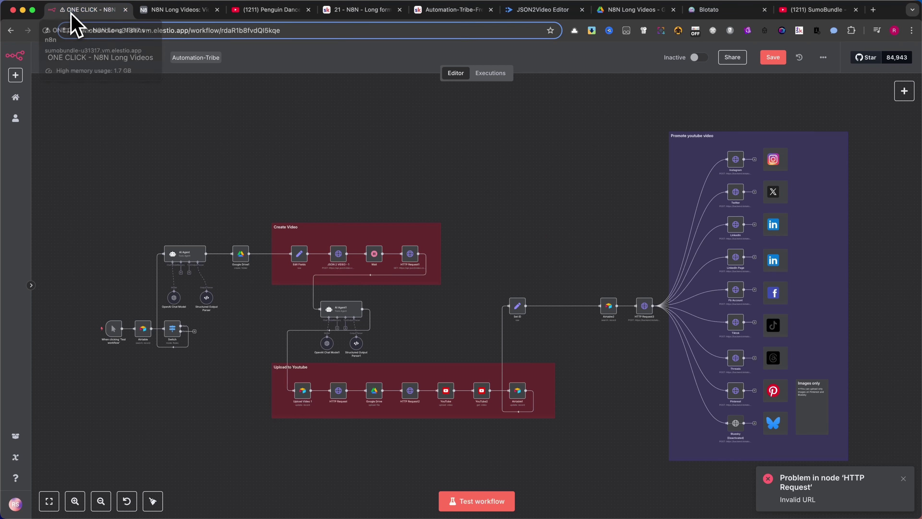
left_click(904, 479)
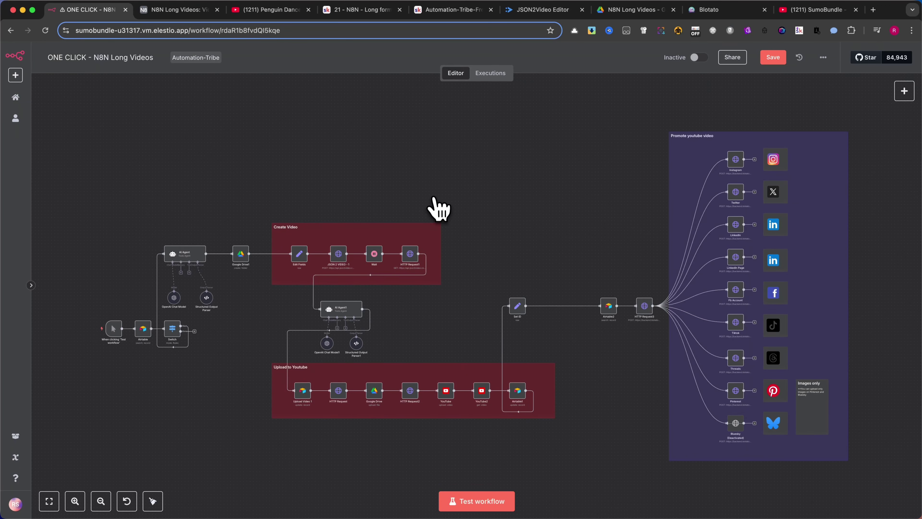
left_click(370, 11)
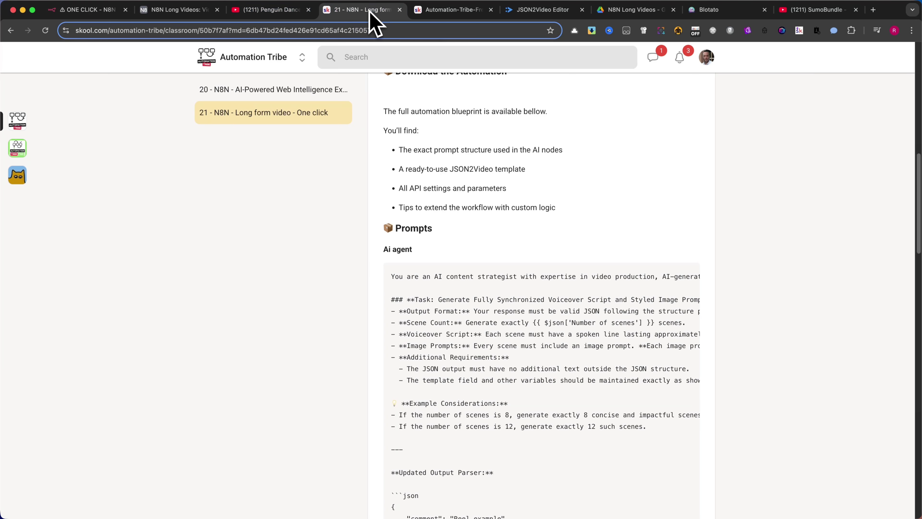